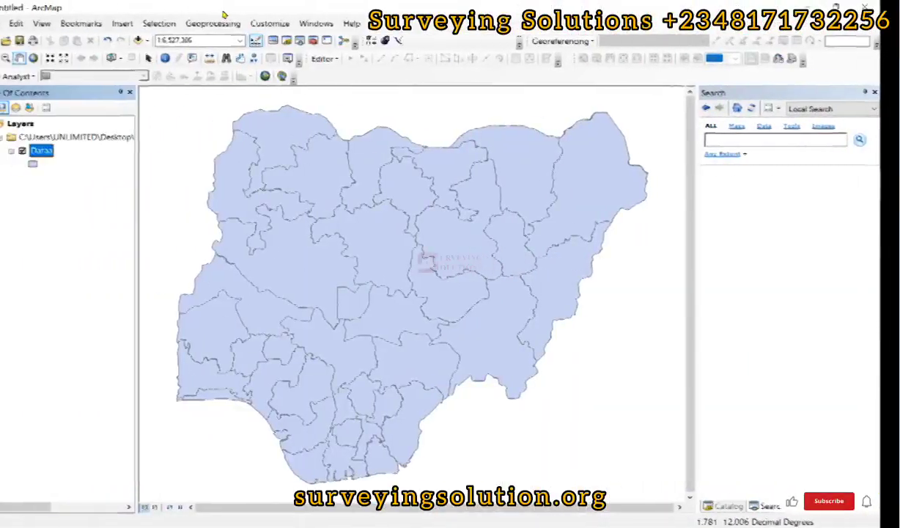
Give the Dataa states no fill and a black 2-point outline.
click(53, 164)
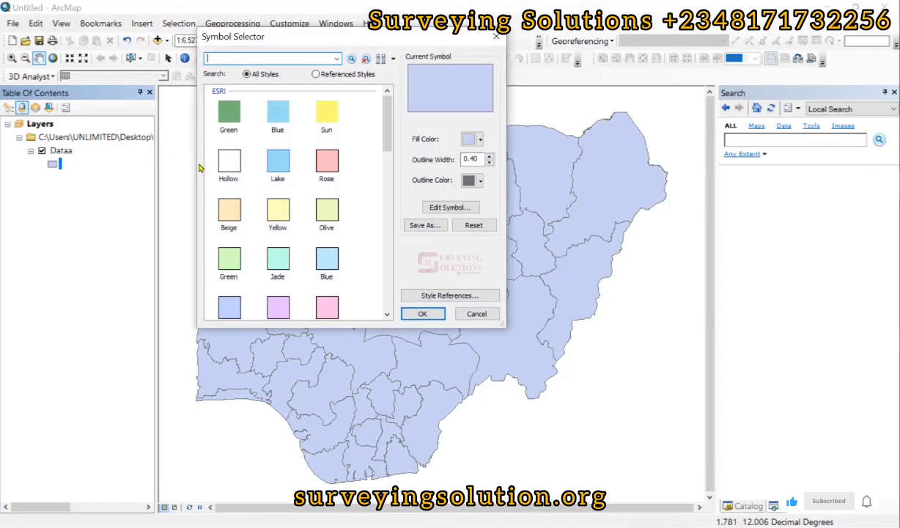
click(472, 139)
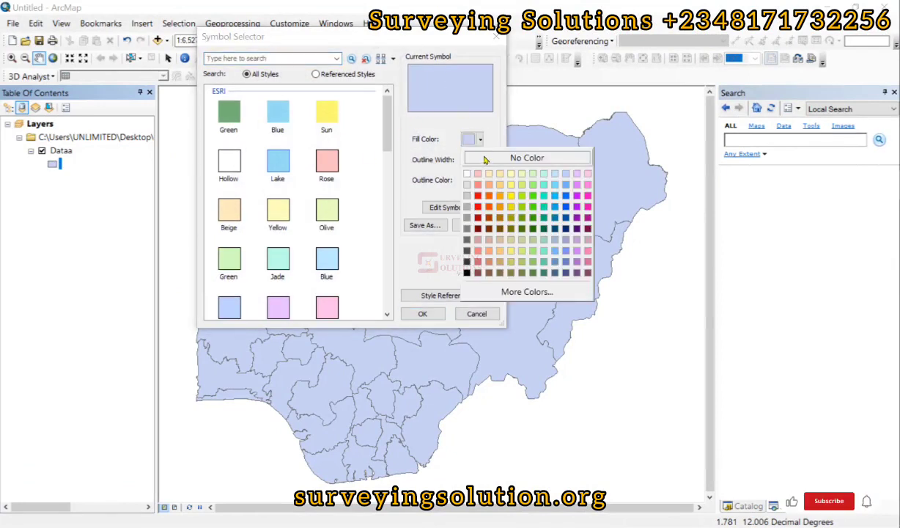
click(485, 155)
drag(477, 156, 431, 158)
text(2)
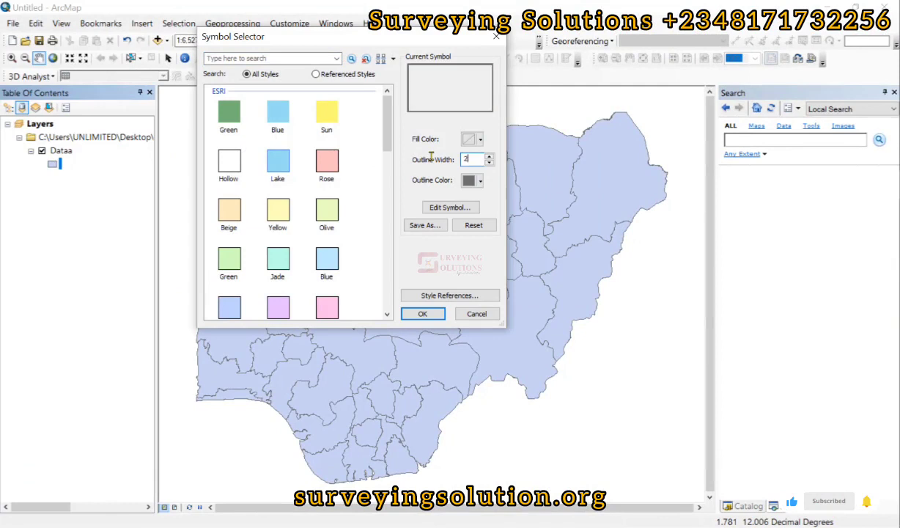
click(473, 181)
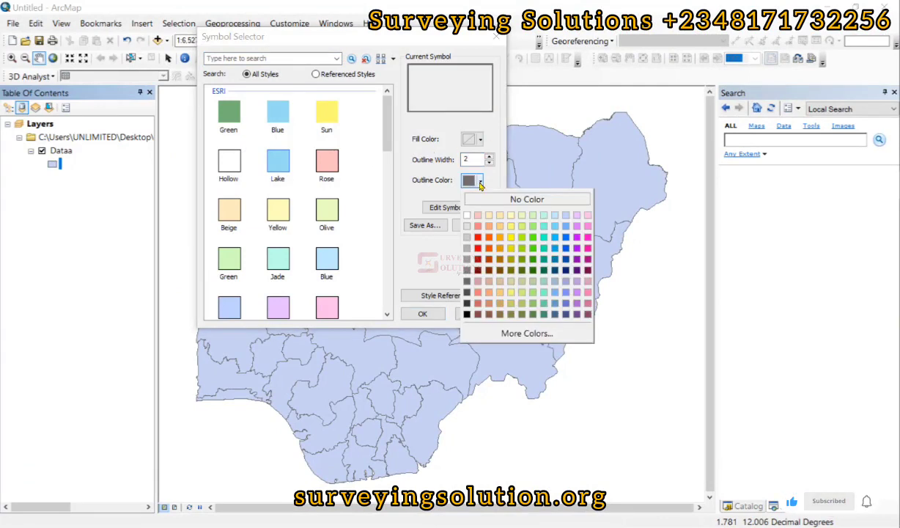
click(467, 313)
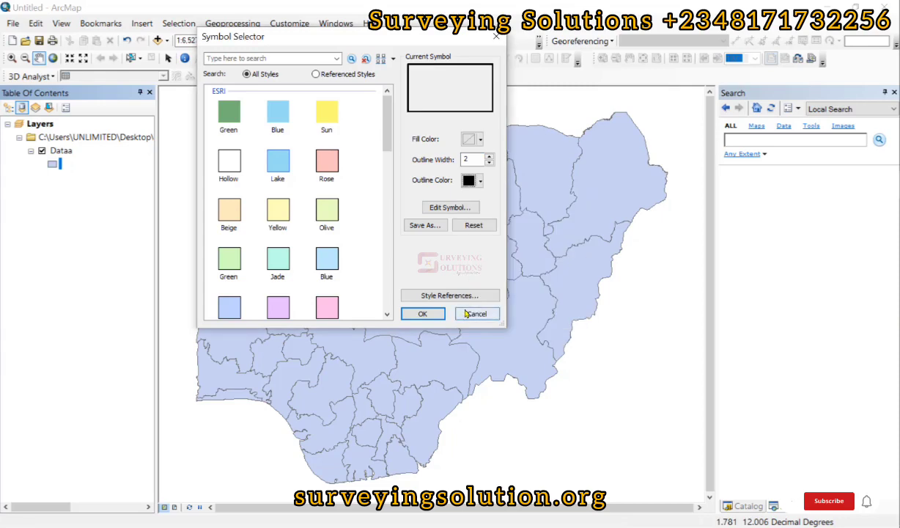
click(421, 315)
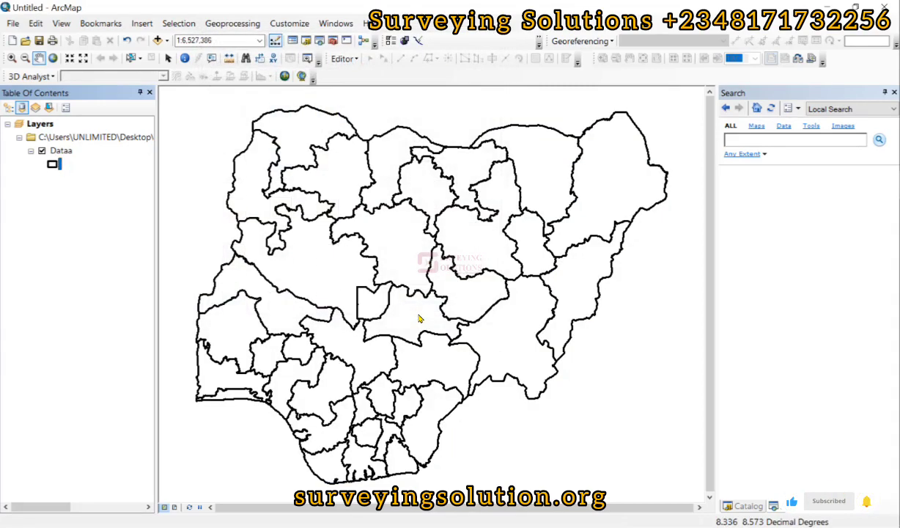
Reduce the states' outline width to 1 point.
click(53, 164)
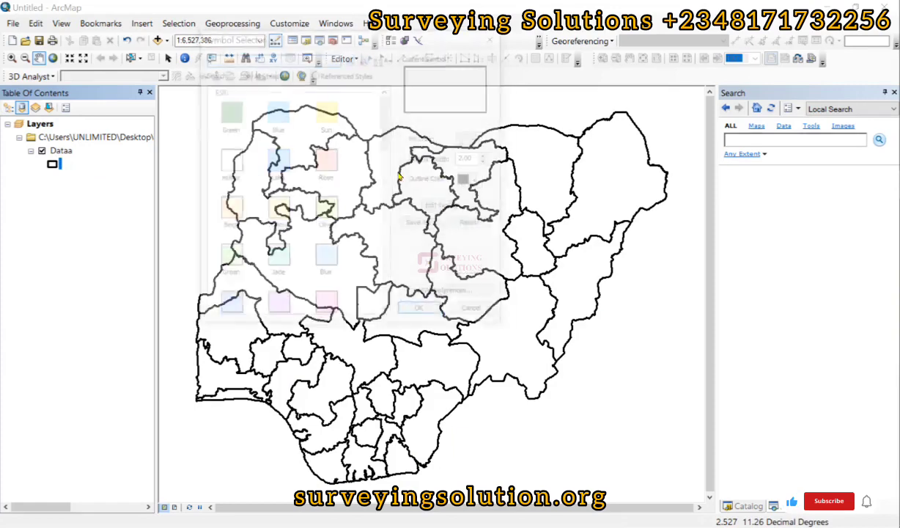
click(477, 159)
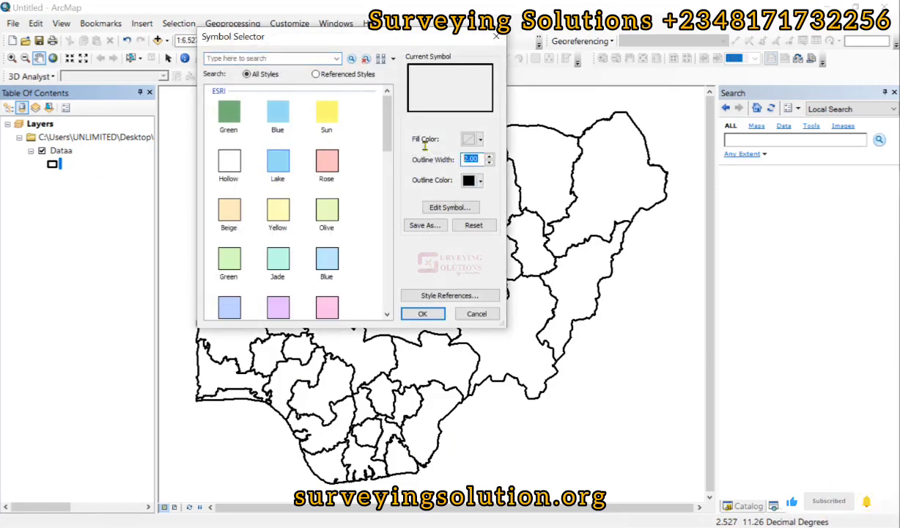
text(1)
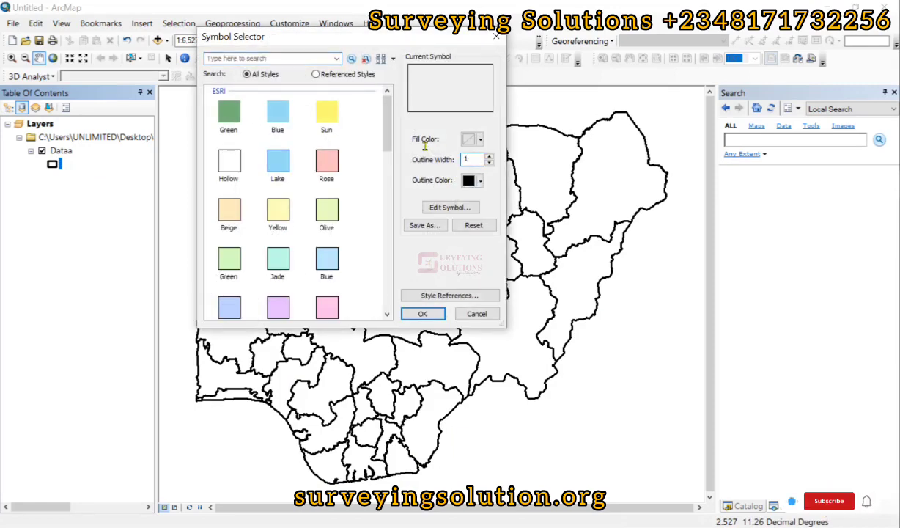
click(417, 314)
click(57, 150)
right_click(55, 150)
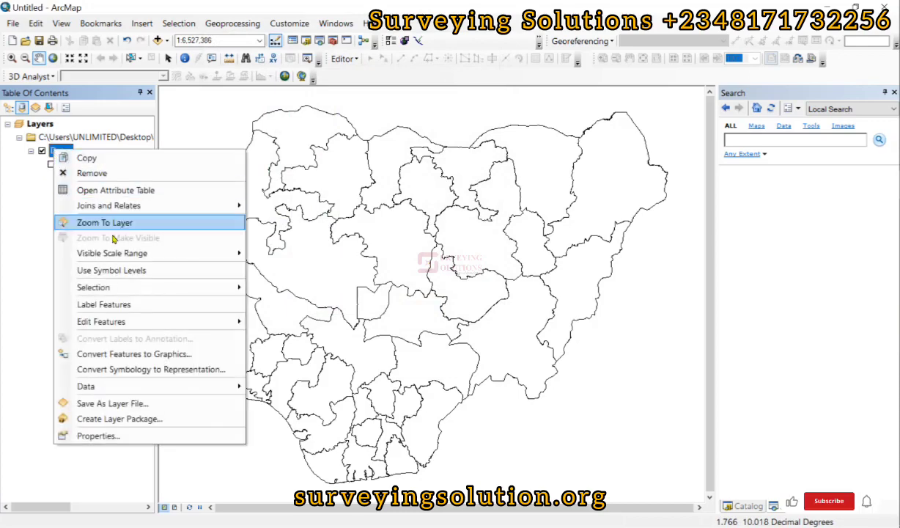
click(121, 190)
drag(653, 343, 60, 291)
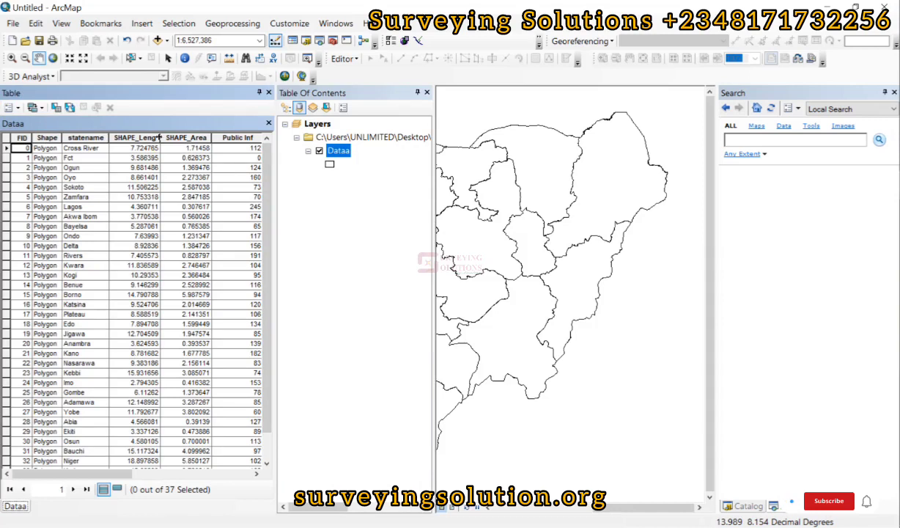
drag(66, 473, 144, 478)
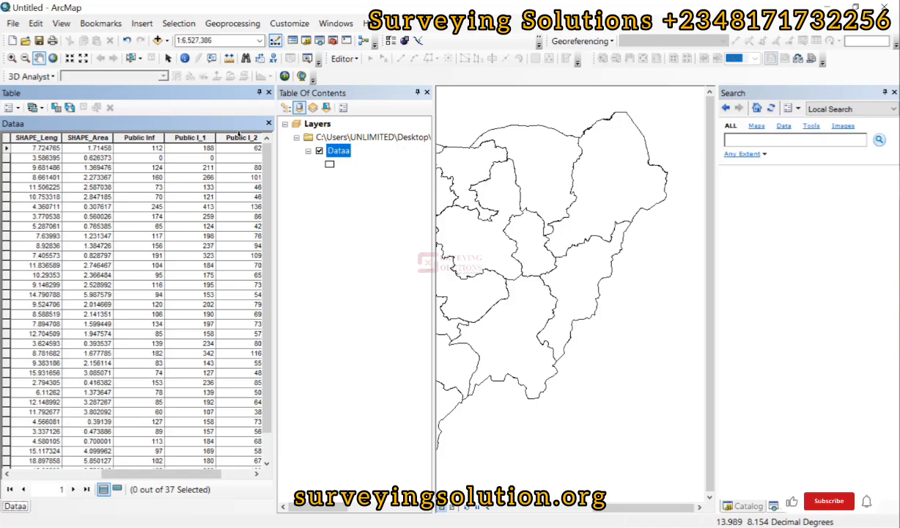
scroll(237, 176, right, 2)
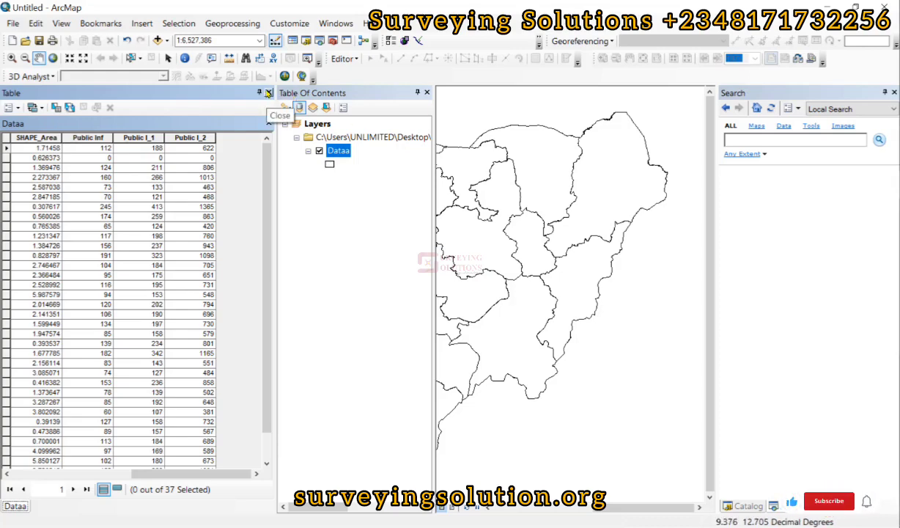
click(269, 93)
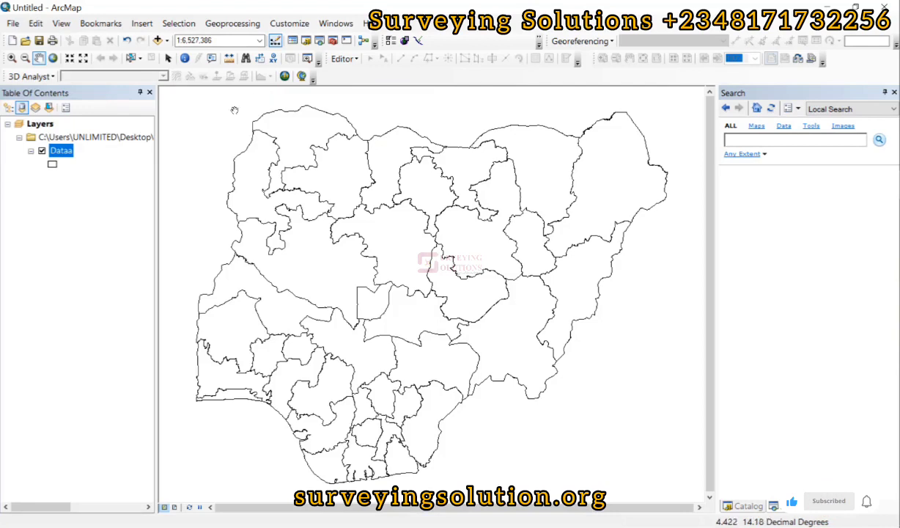
Switch the Dataa layer's symbology to pie charts.
right_click(65, 154)
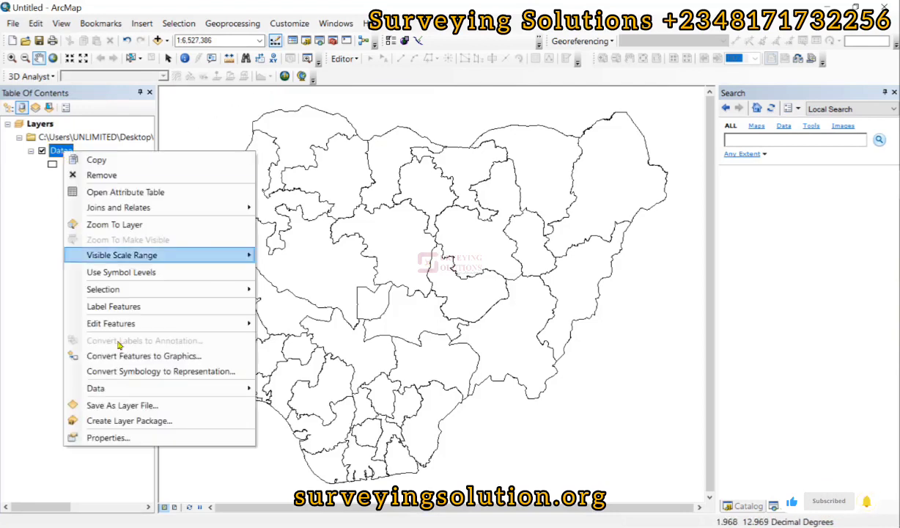
click(116, 438)
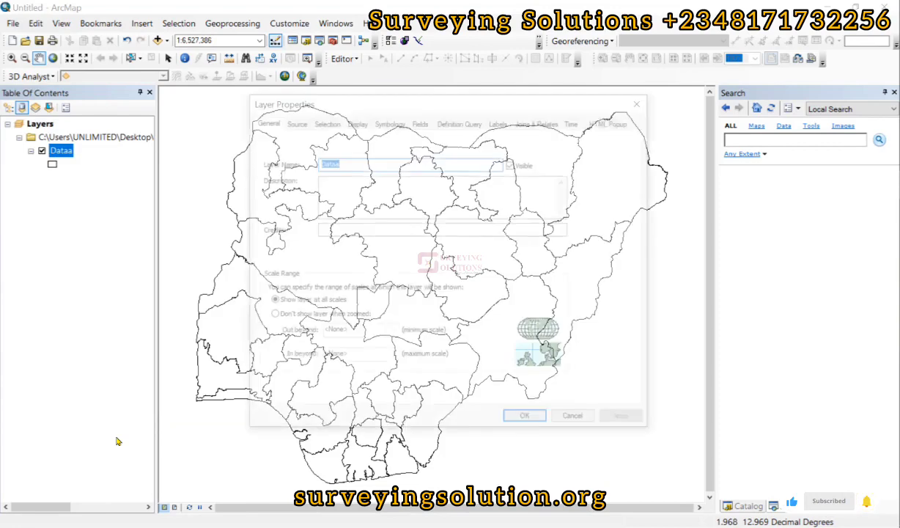
click(389, 123)
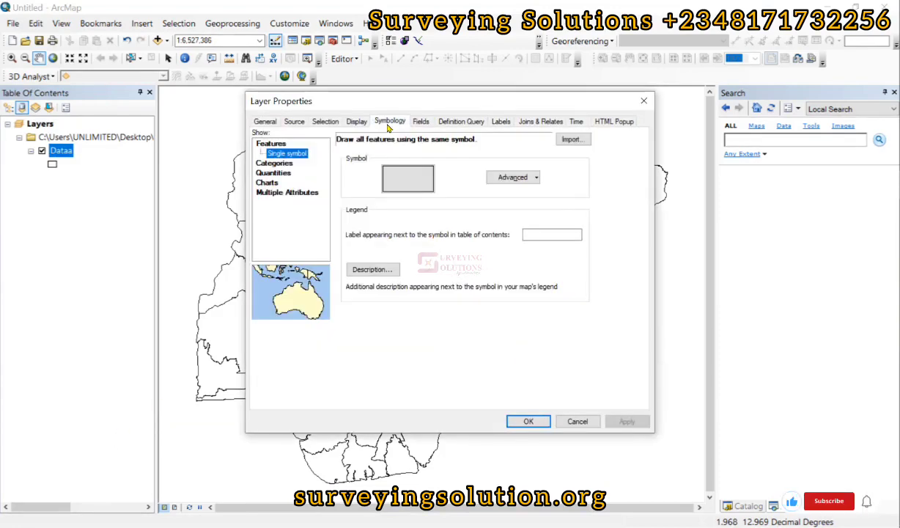
click(270, 182)
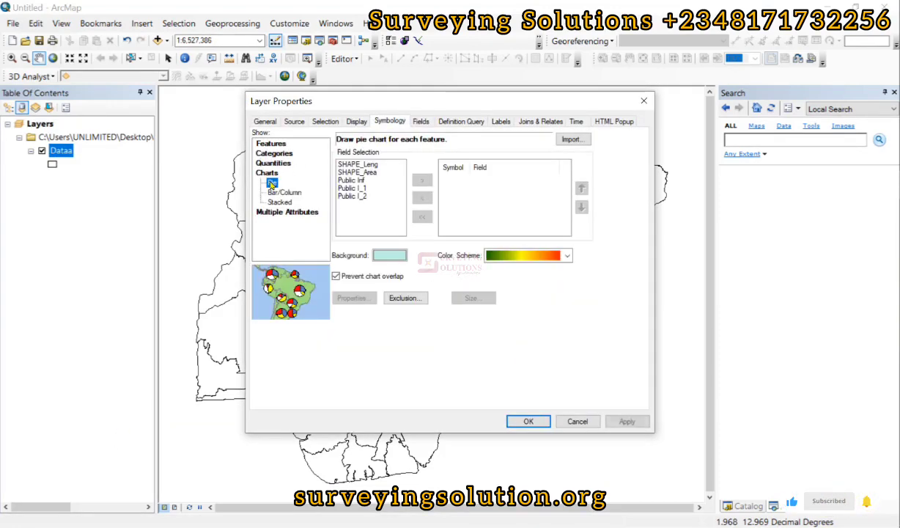
Add Public Inf, Public I_1 and Public I_2 to the chart fields.
click(355, 180)
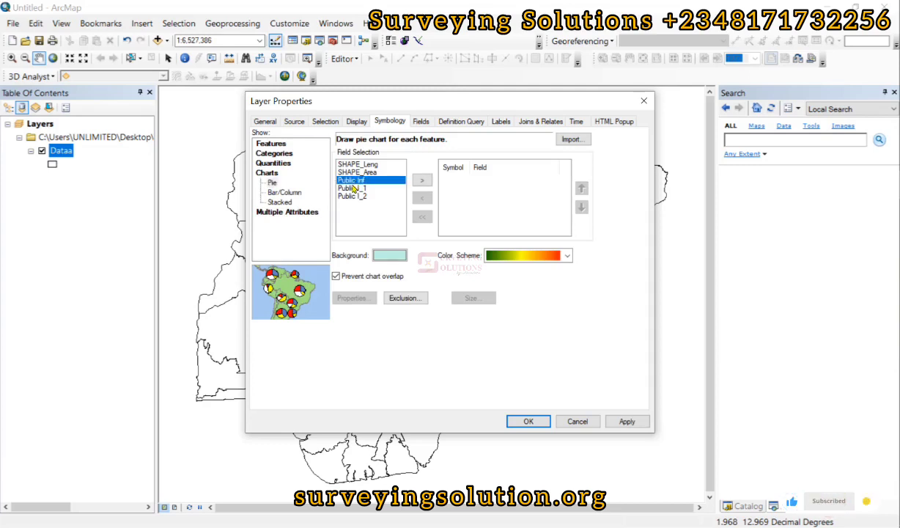
shift+click(354, 189)
shift+click(357, 196)
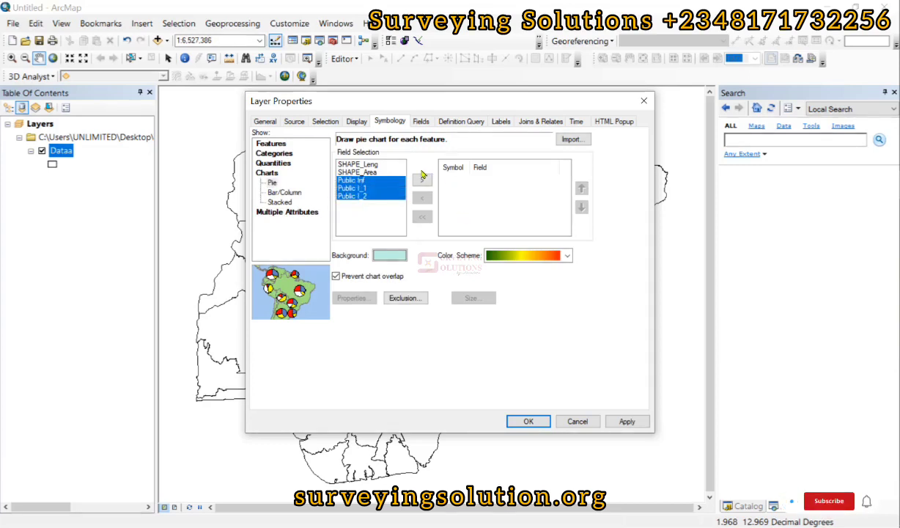
click(423, 178)
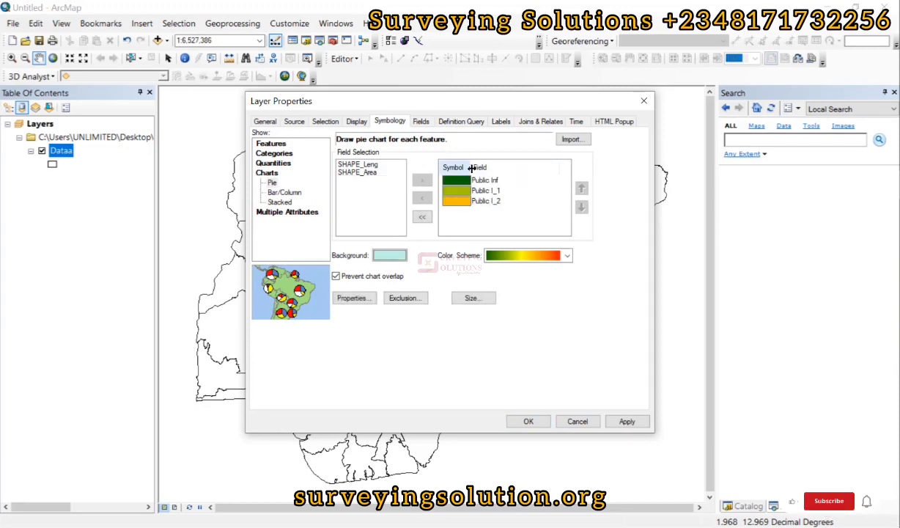
drag(471, 168, 476, 168)
click(493, 181)
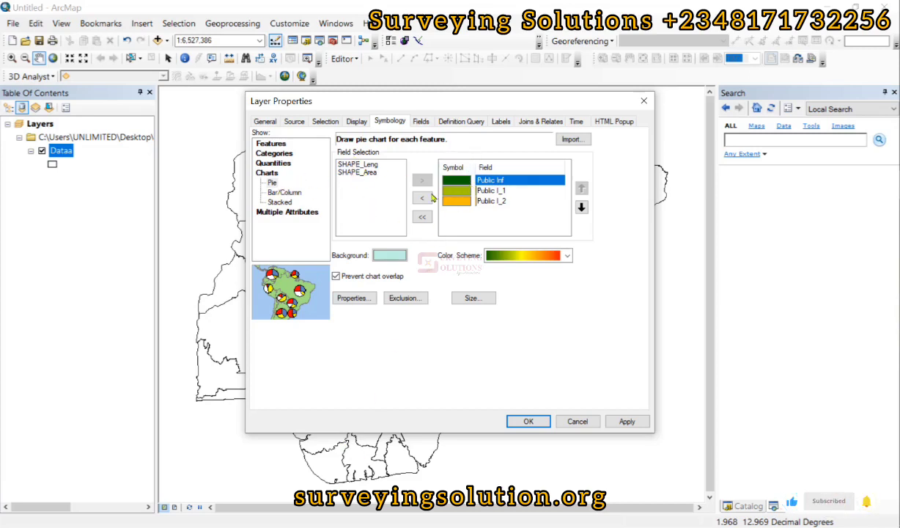
Clear all chart fields, then re-add Public Inf, Public I_1 and Public I_2 together.
click(422, 216)
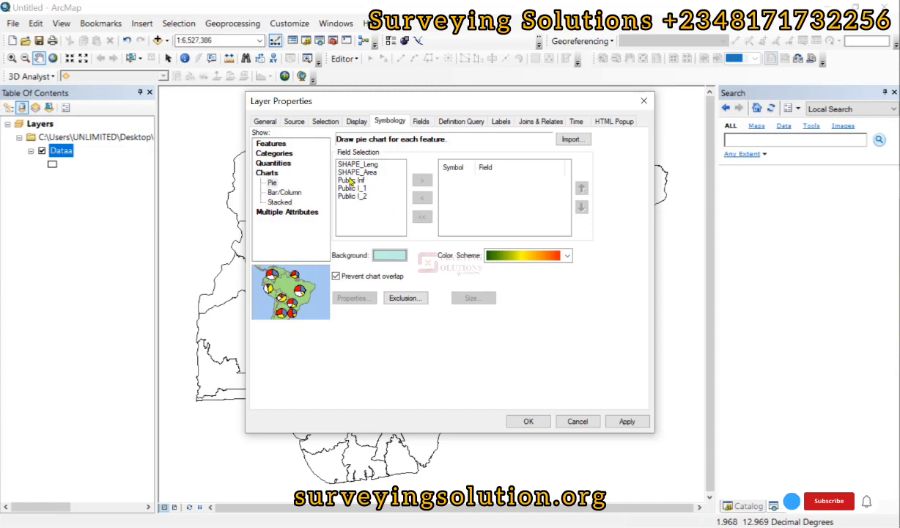
click(350, 180)
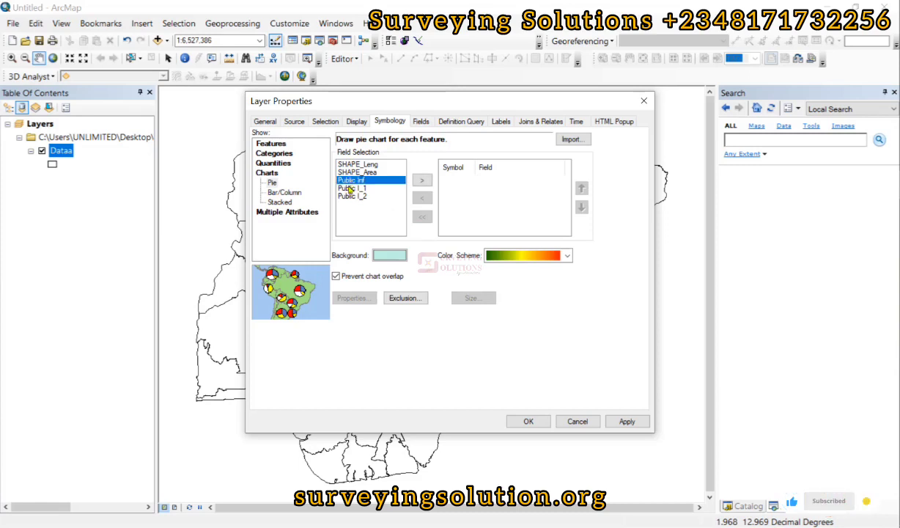
shift+click(351, 188)
key(shift+Up)
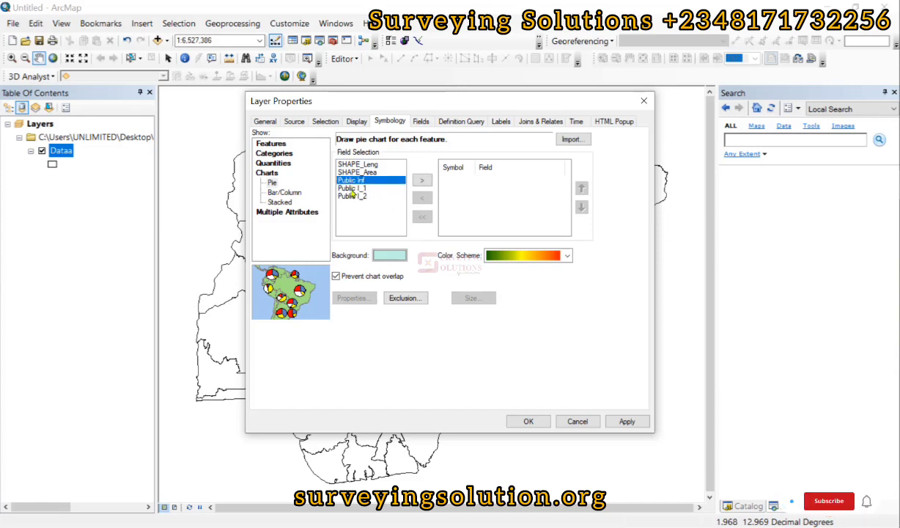
click(350, 188)
key(shift+Up)
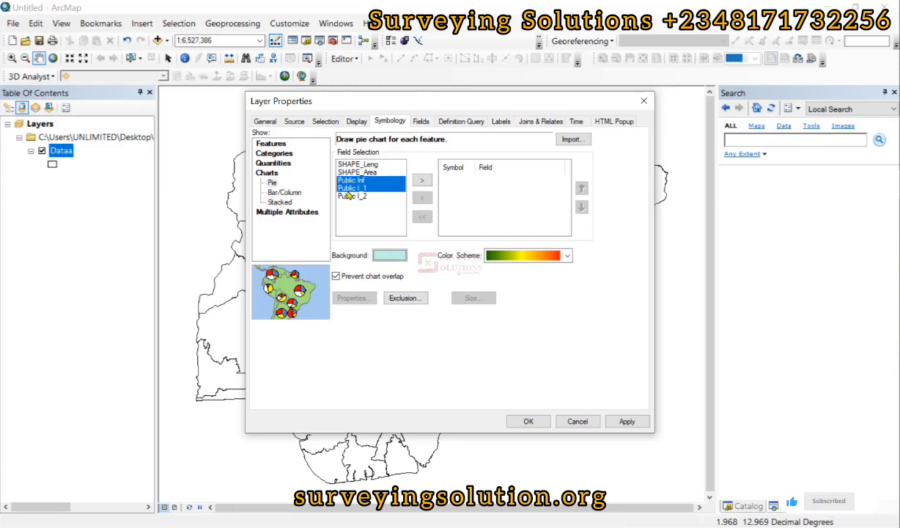
shift+click(363, 195)
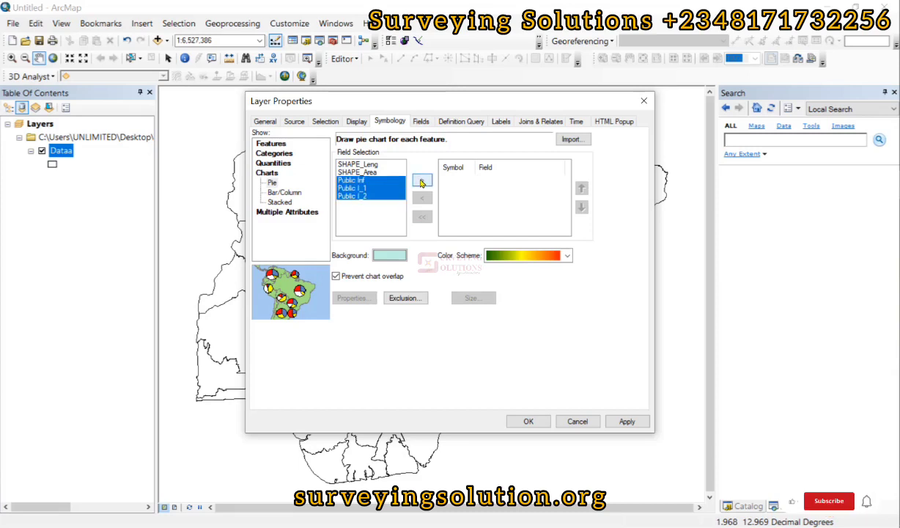
click(422, 181)
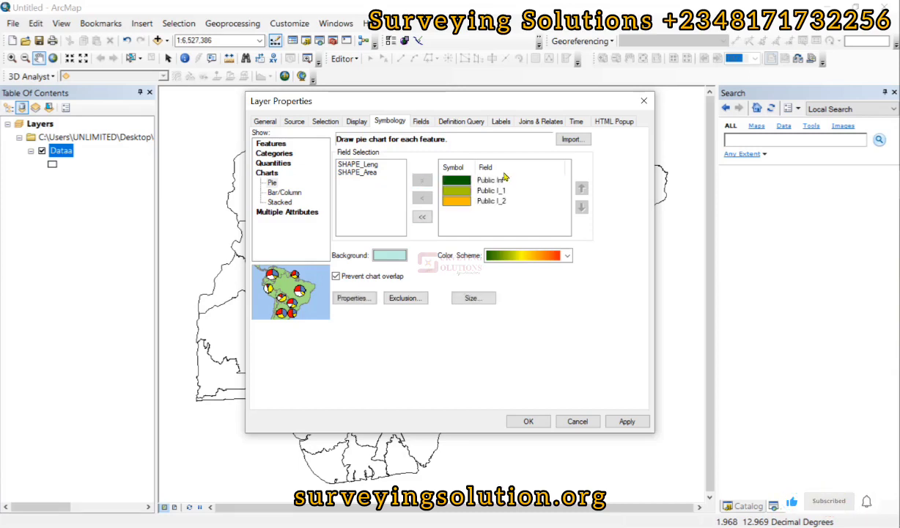
Colour the Public Inf chart symbol red.
double_click(453, 181)
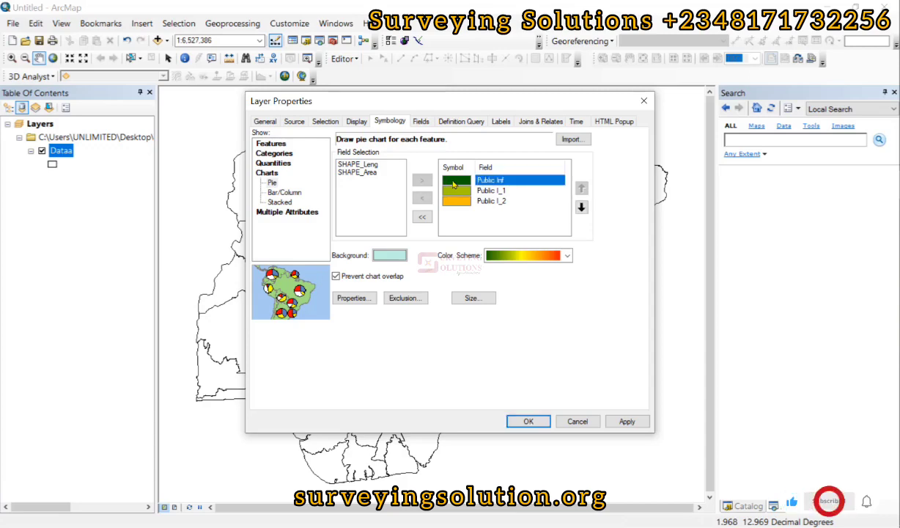
click(480, 139)
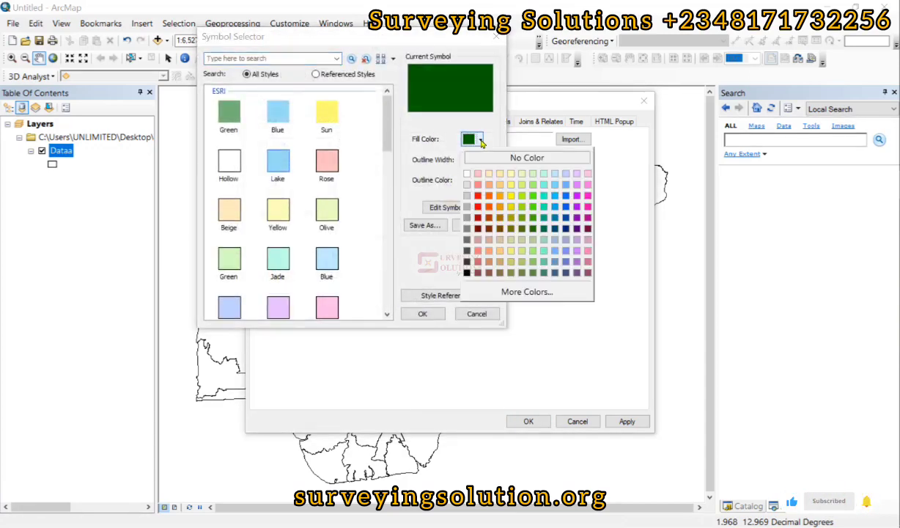
click(477, 197)
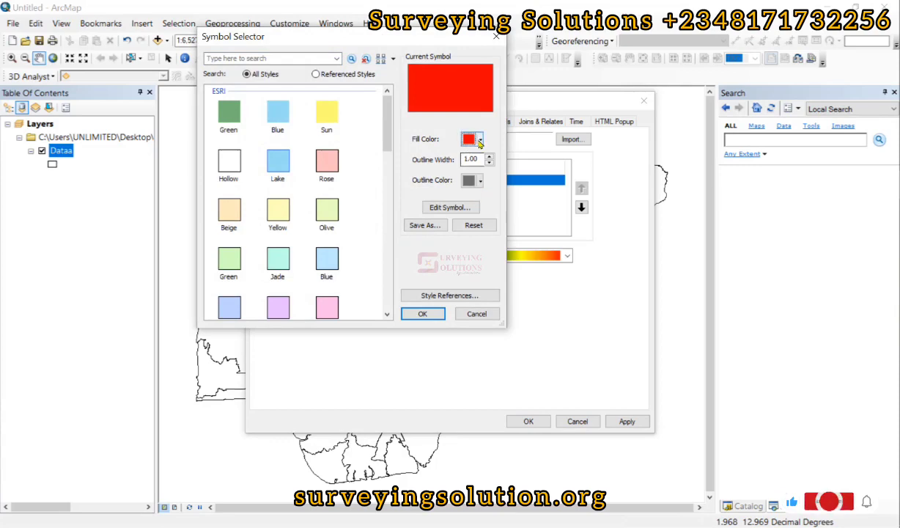
click(421, 315)
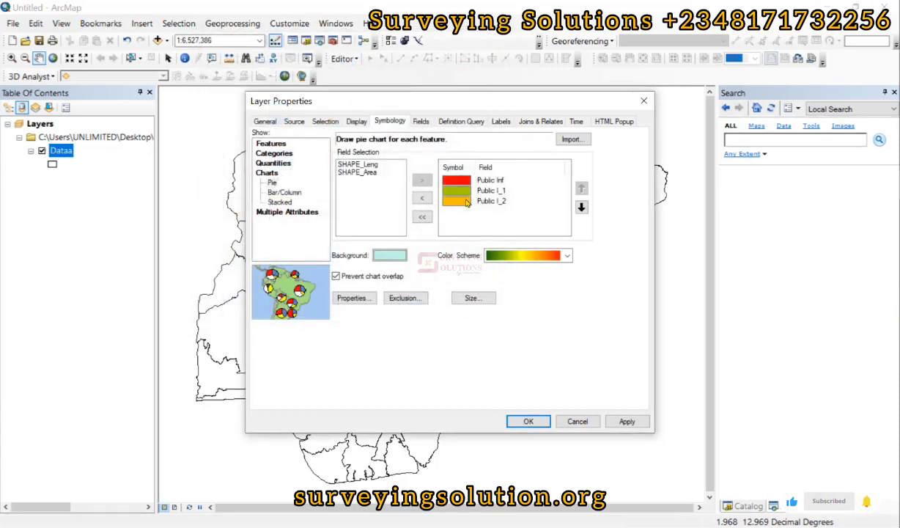
Colour the Public I_1 chart symbol Peridot Green.
click(466, 190)
double_click(466, 191)
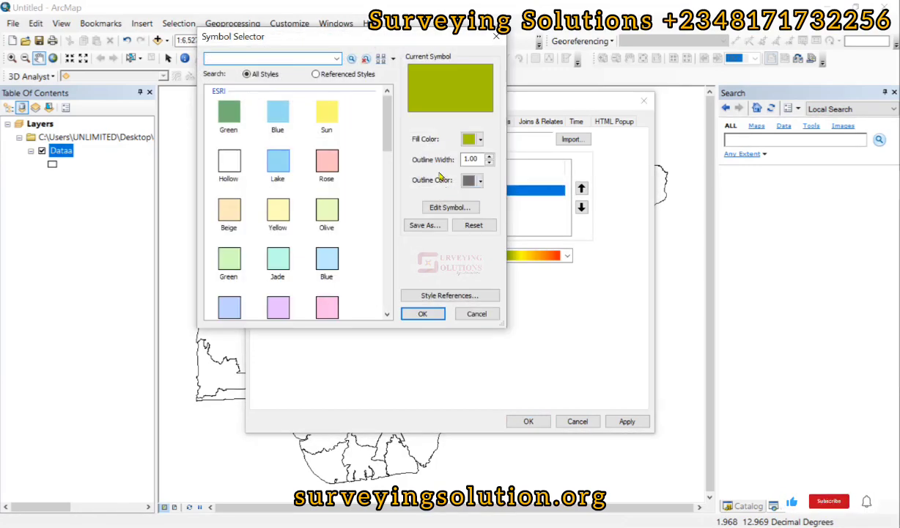
click(479, 139)
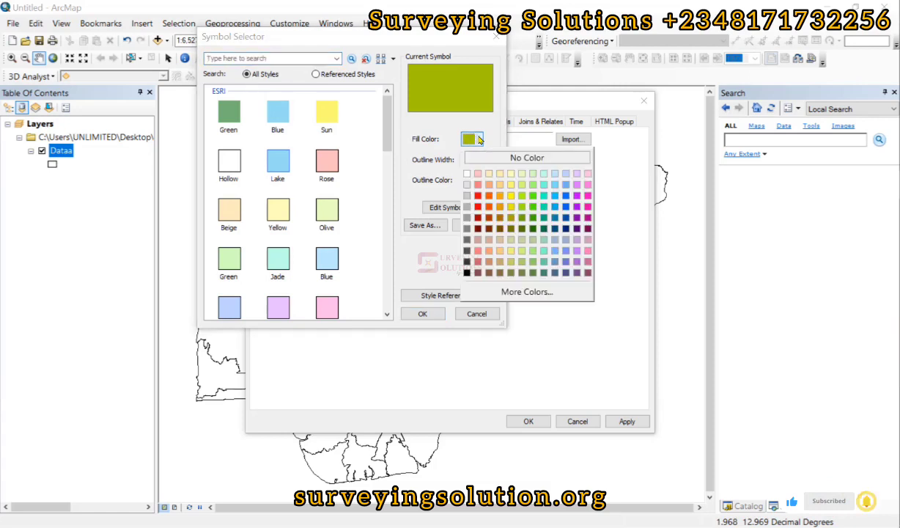
click(526, 199)
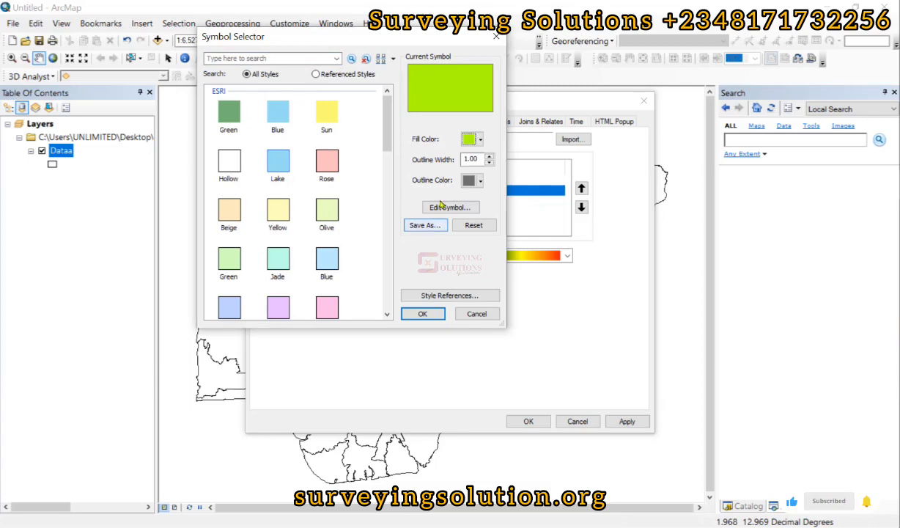
click(418, 313)
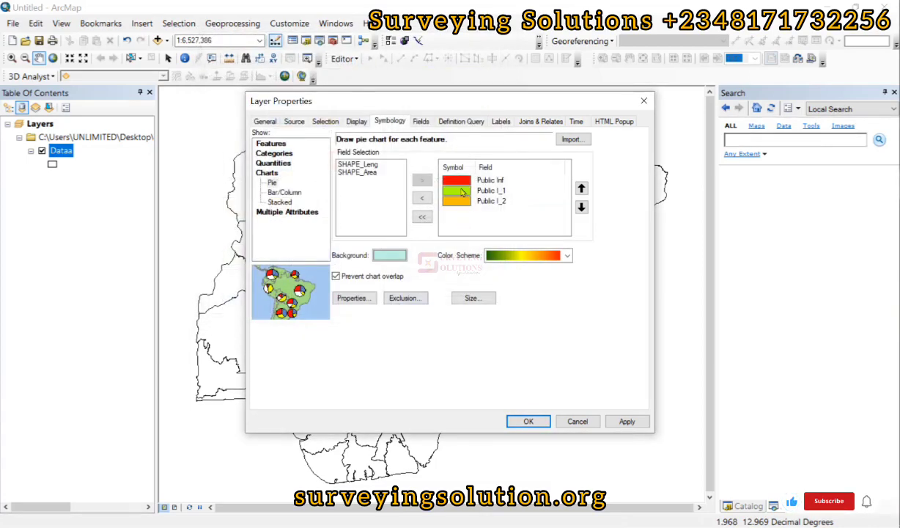
Colour Public I_2 Cretan Blue and leave the Color Scheme list unchanged.
double_click(454, 201)
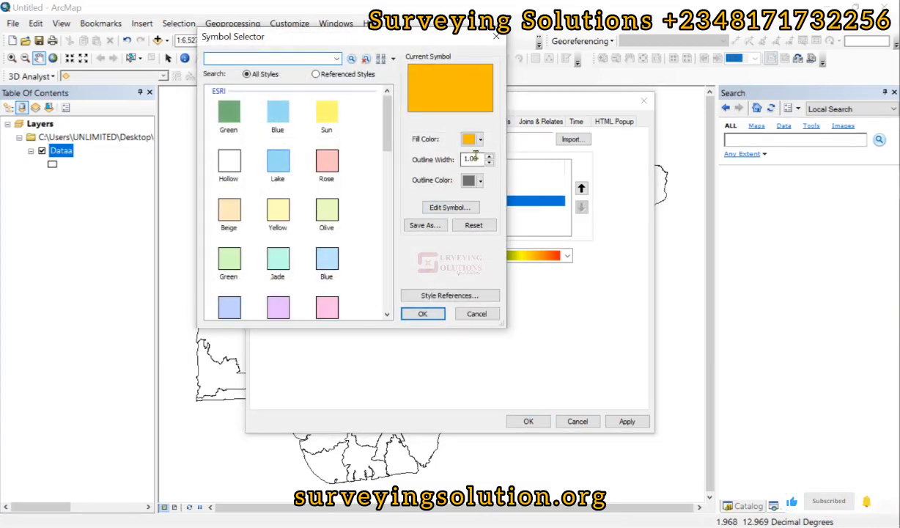
click(476, 140)
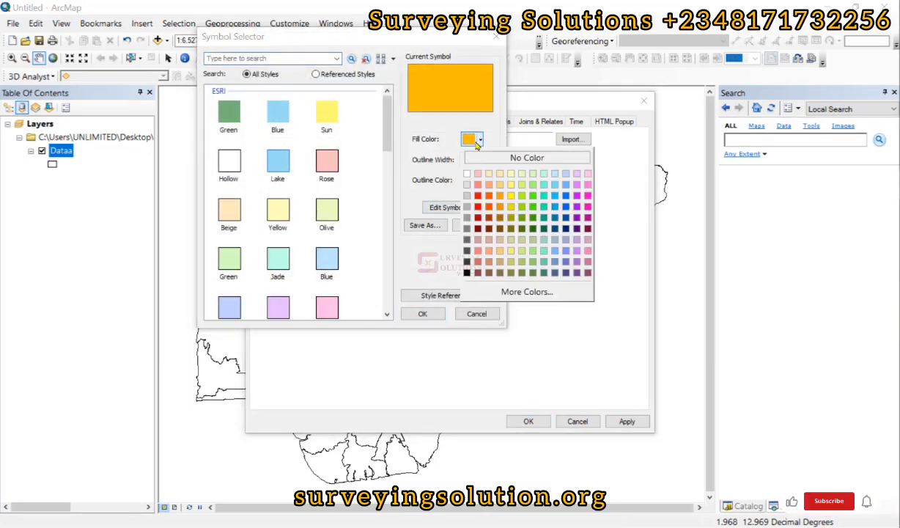
click(566, 195)
click(417, 313)
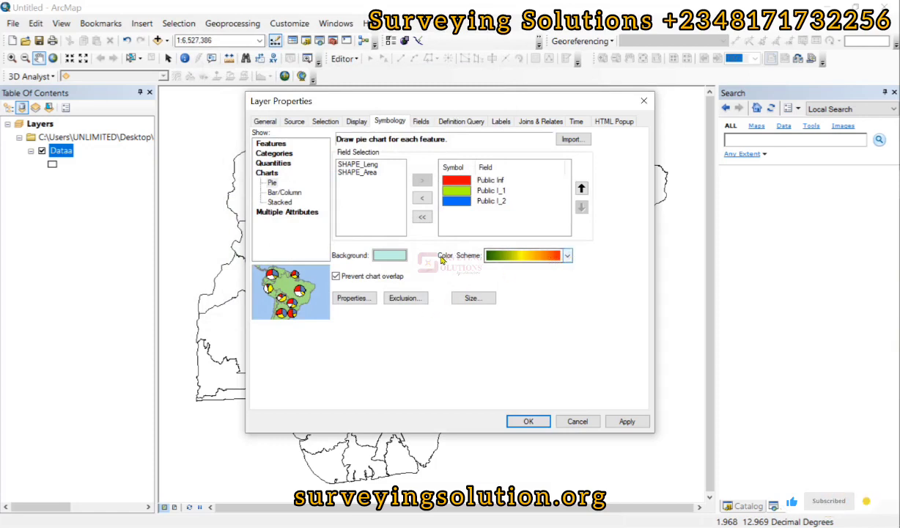
click(567, 256)
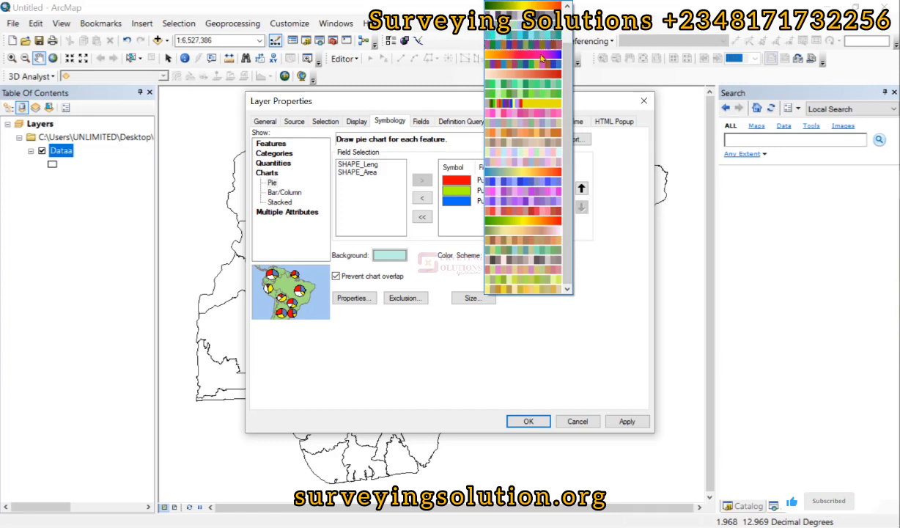
scroll(539, 55, up, 2)
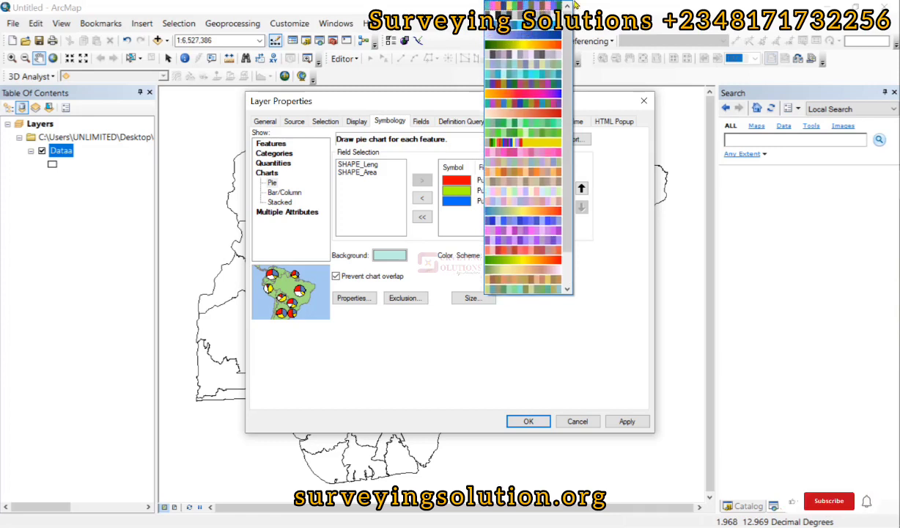
click(458, 372)
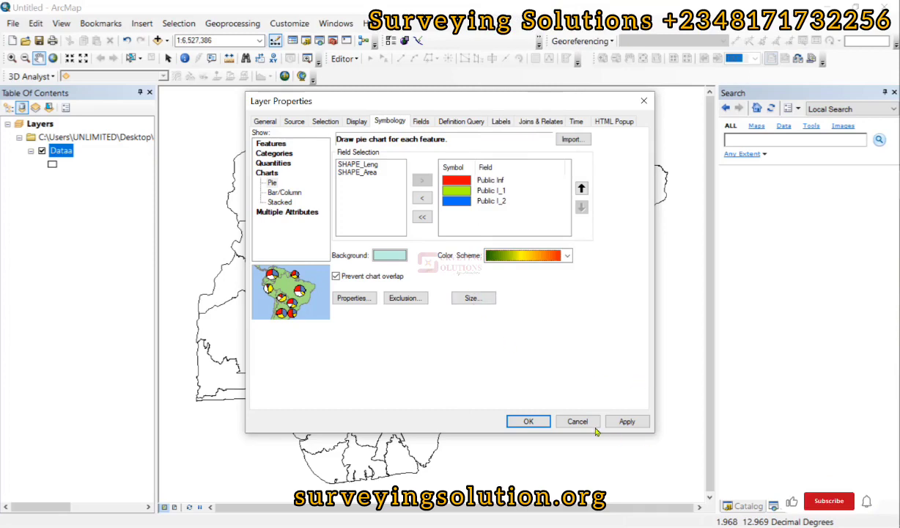
Apply the red, green and blue pie charts and check them on the Nigeria map.
click(619, 422)
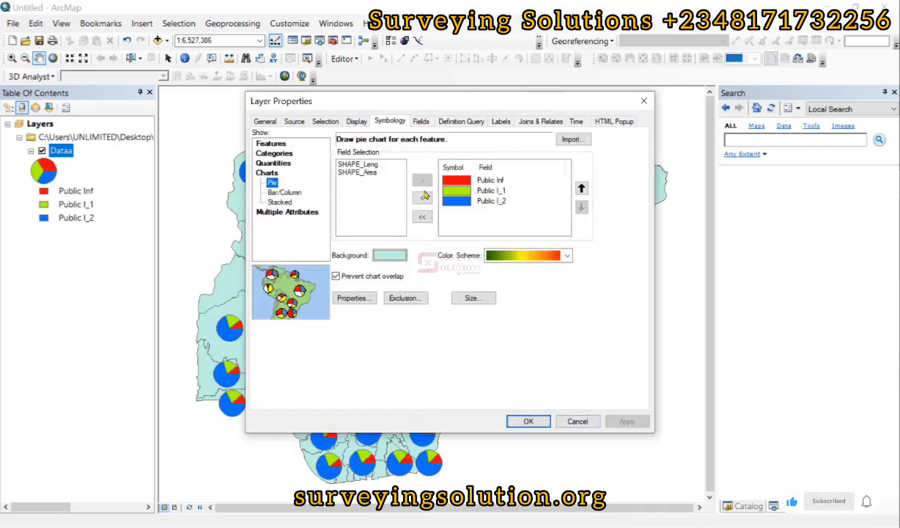
drag(468, 101, 265, 379)
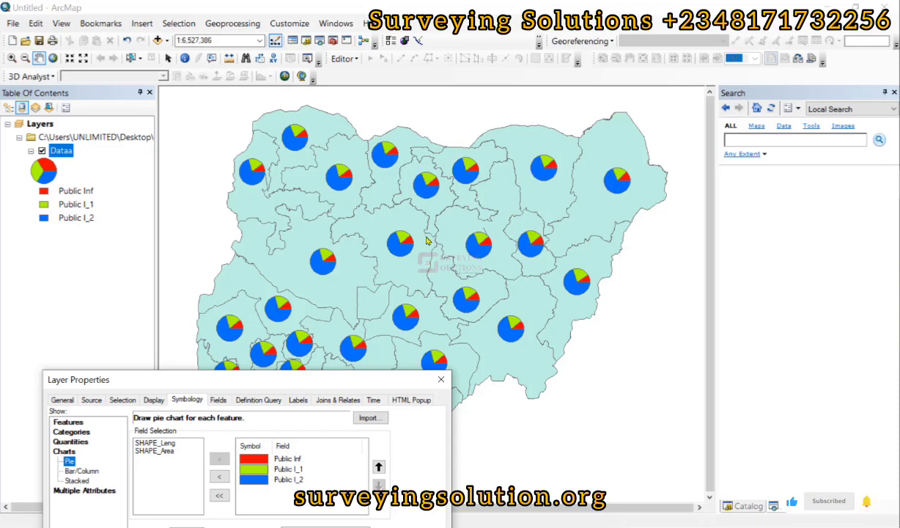
drag(246, 380, 483, 120)
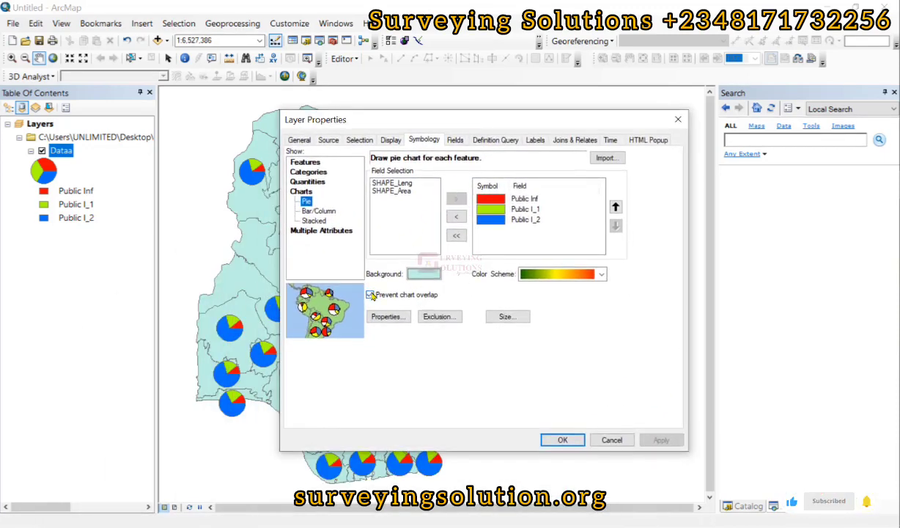
Set the chart Background fill to No Color.
click(421, 271)
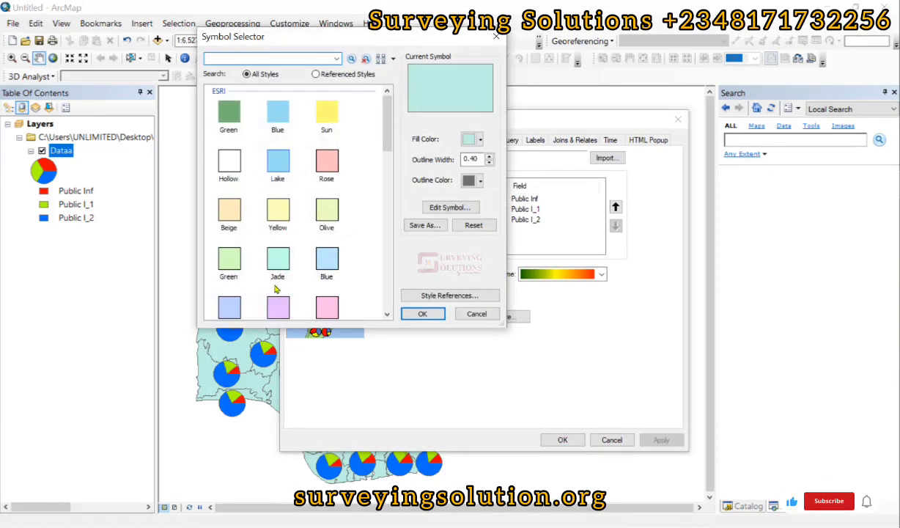
drag(293, 36, 515, 202)
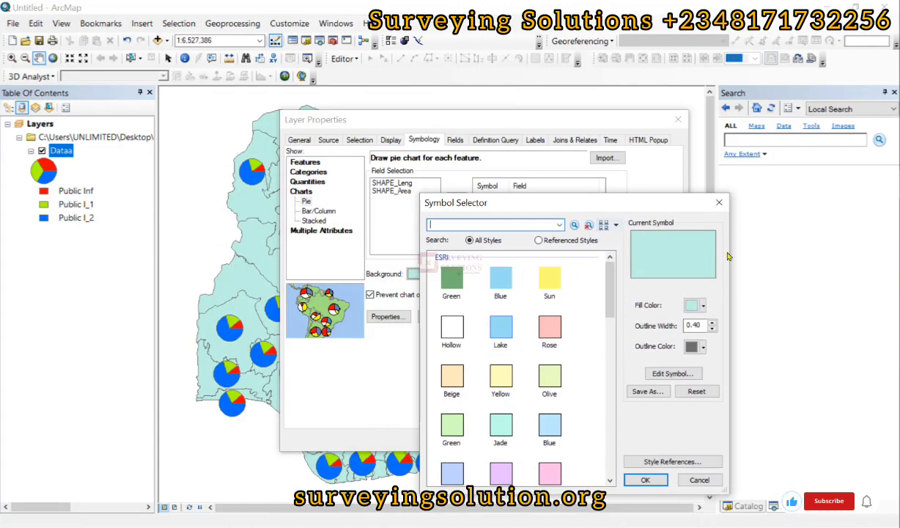
click(704, 305)
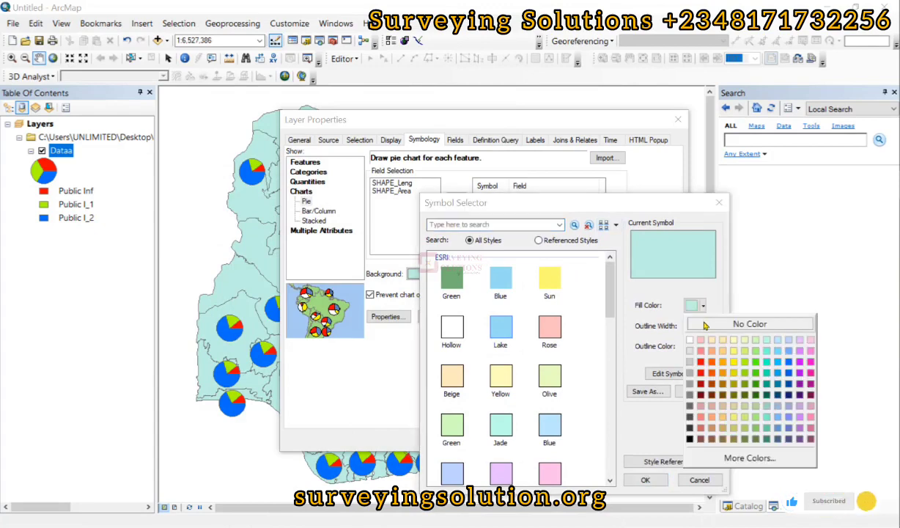
click(692, 321)
click(646, 480)
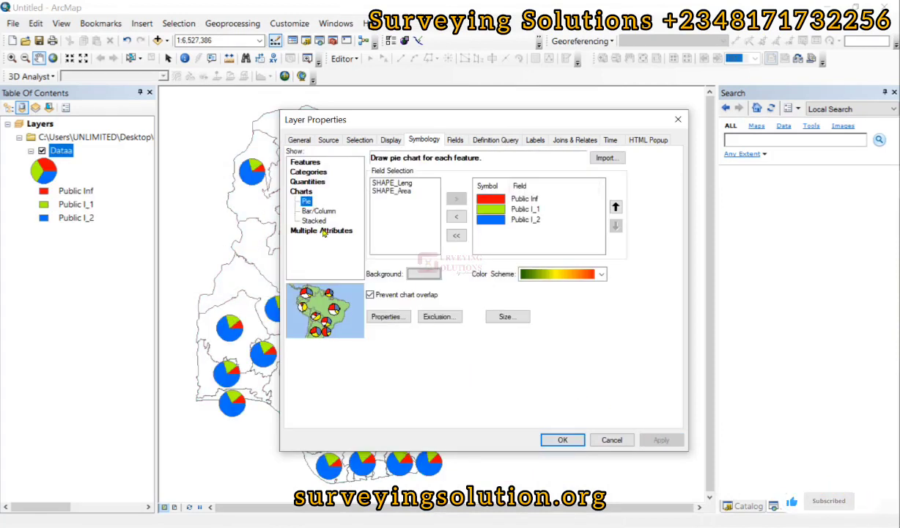
Turn on Prevent chart overlap, apply it, and check the repositioned pies.
drag(472, 130, 324, 91)
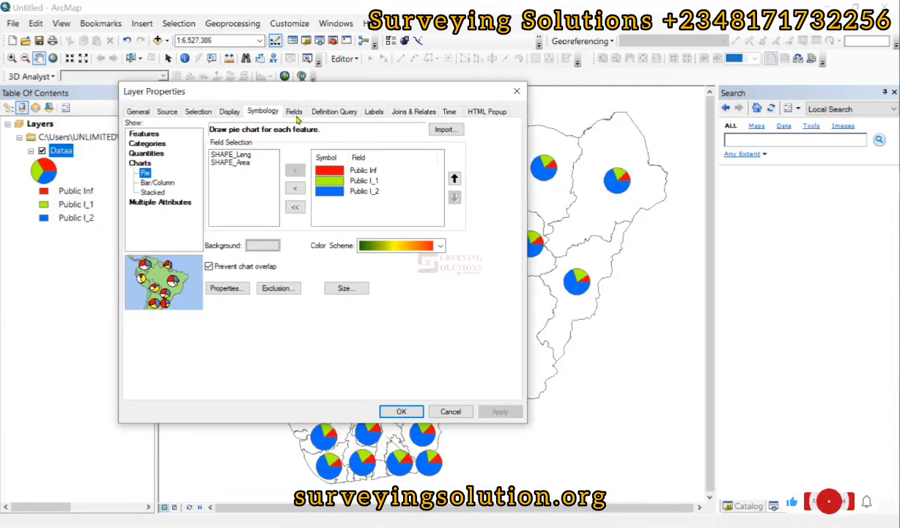
click(208, 267)
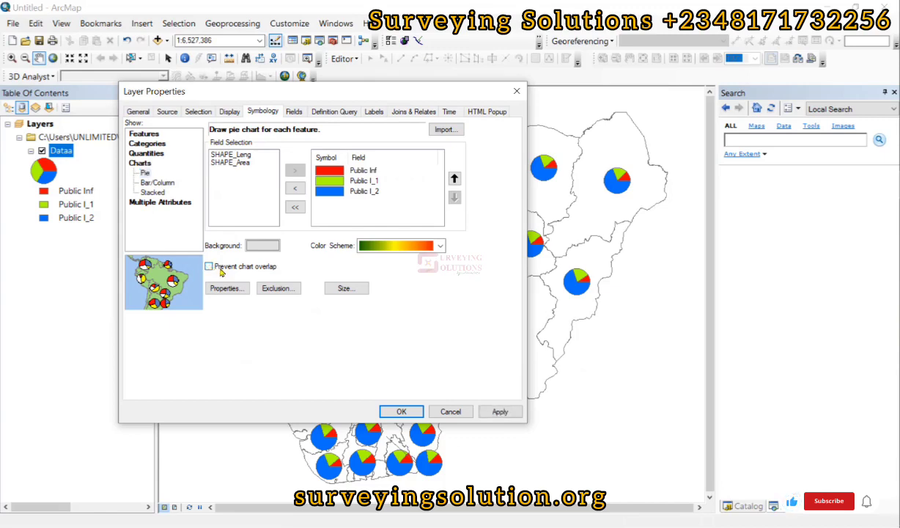
click(504, 412)
drag(282, 91, 723, 175)
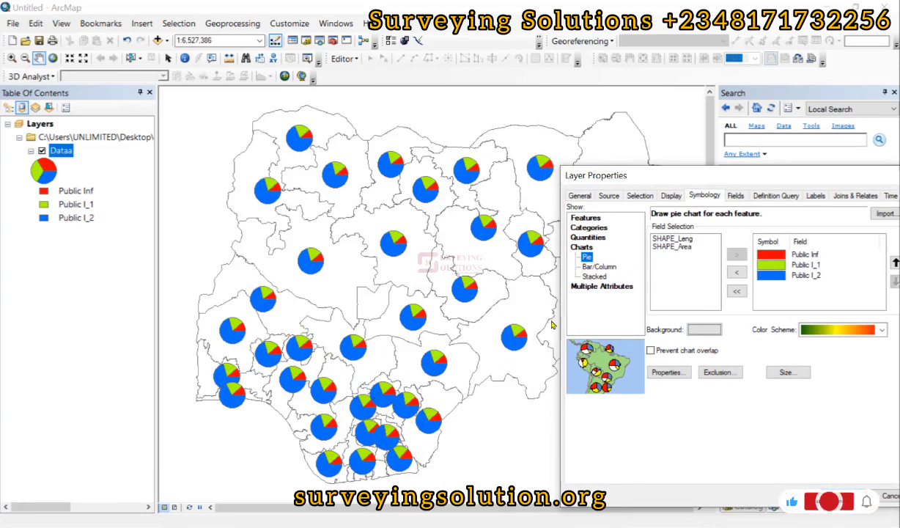
drag(655, 173, 342, 80)
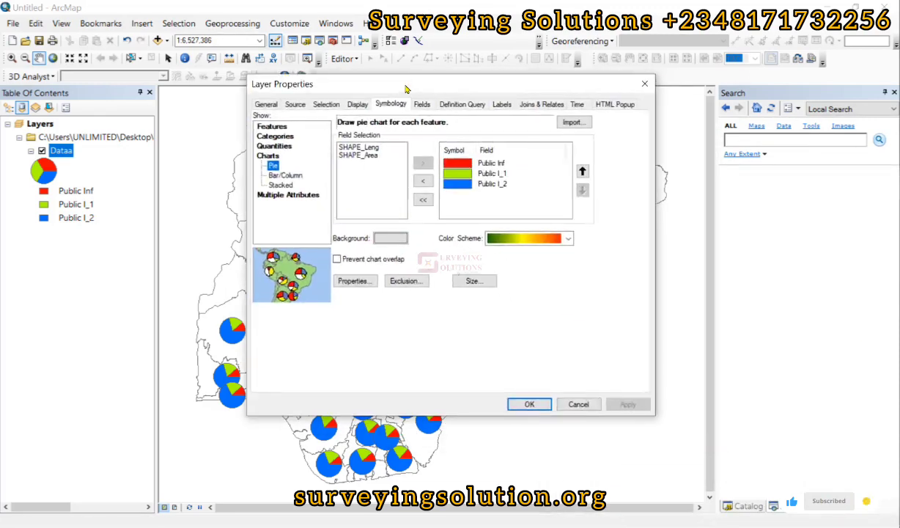
click(336, 258)
click(628, 403)
drag(455, 83, 359, 86)
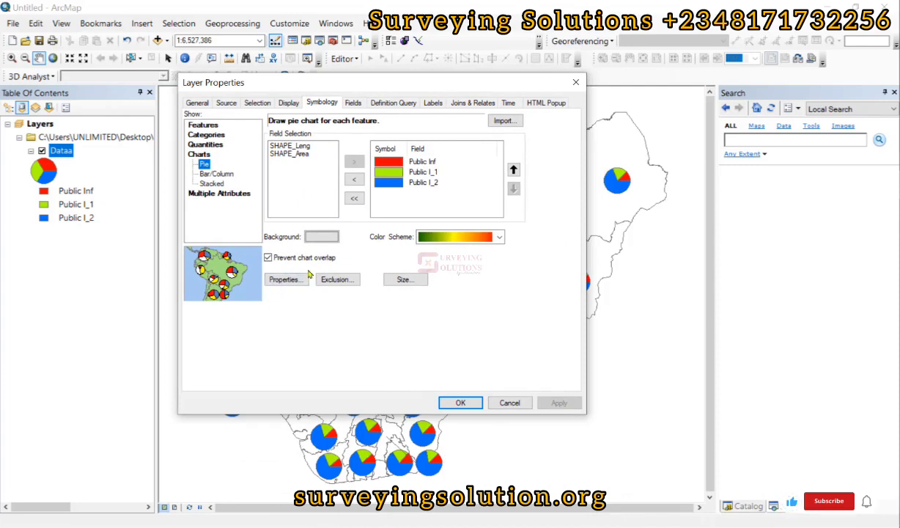
Turn on Display in 3-D for the pie charts, increase the tilt, and apply.
click(286, 279)
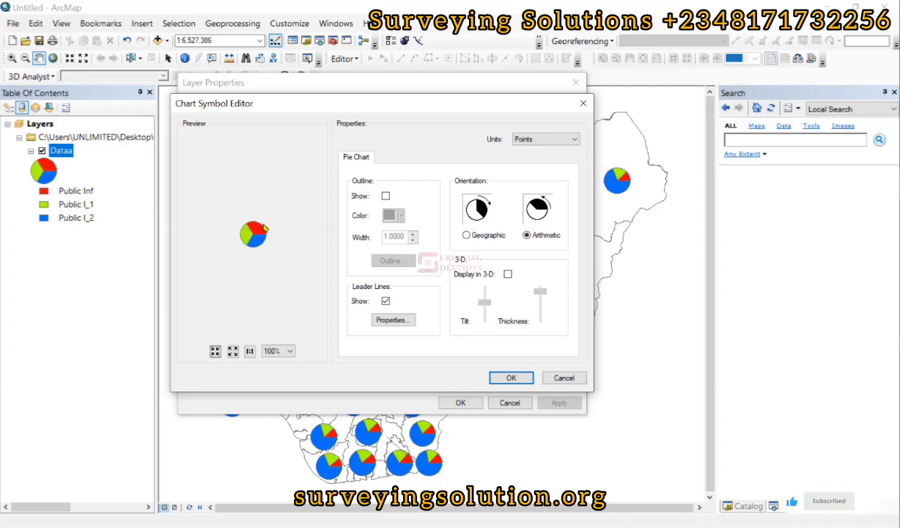
click(507, 274)
mouse_move(485, 301)
mouse_down()
mouse_move(483, 287)
mouse_move(483, 309)
mouse_up()
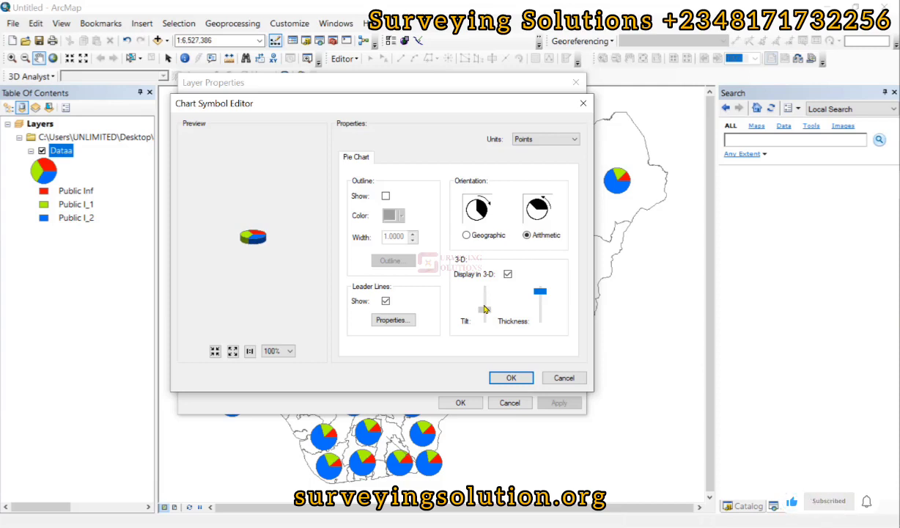
drag(484, 302, 537, 307)
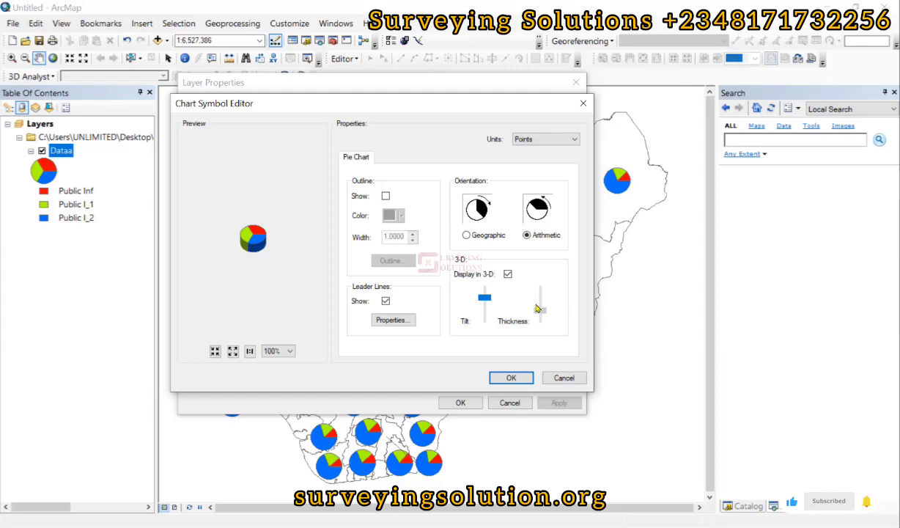
click(511, 377)
click(561, 403)
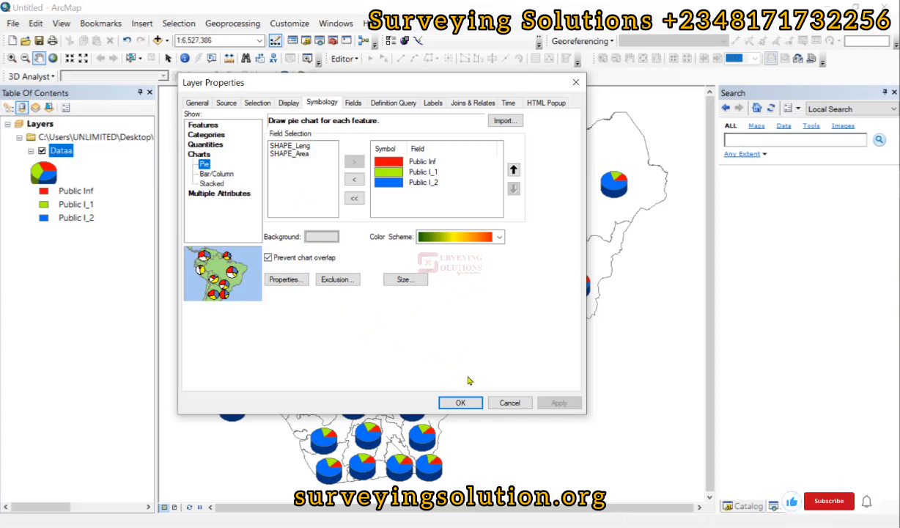
Size the pies by the sum of the field values, apply, and check the map.
click(401, 281)
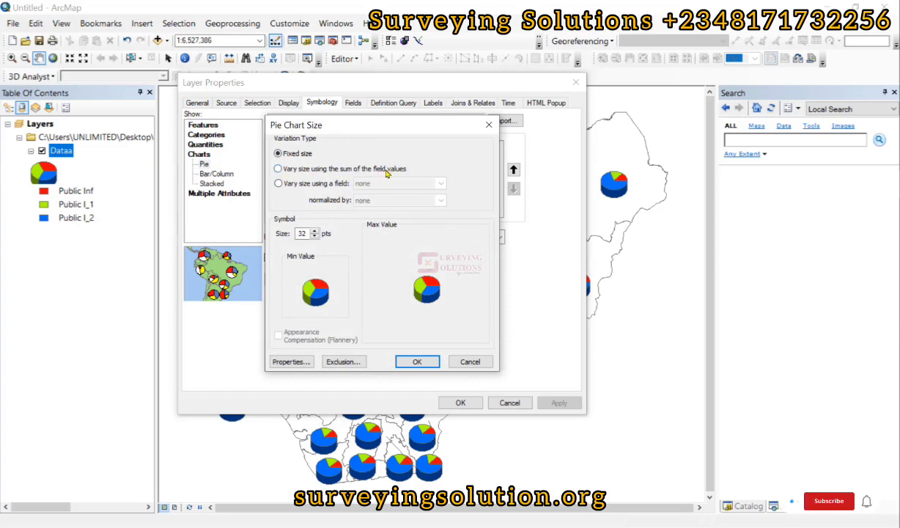
click(278, 168)
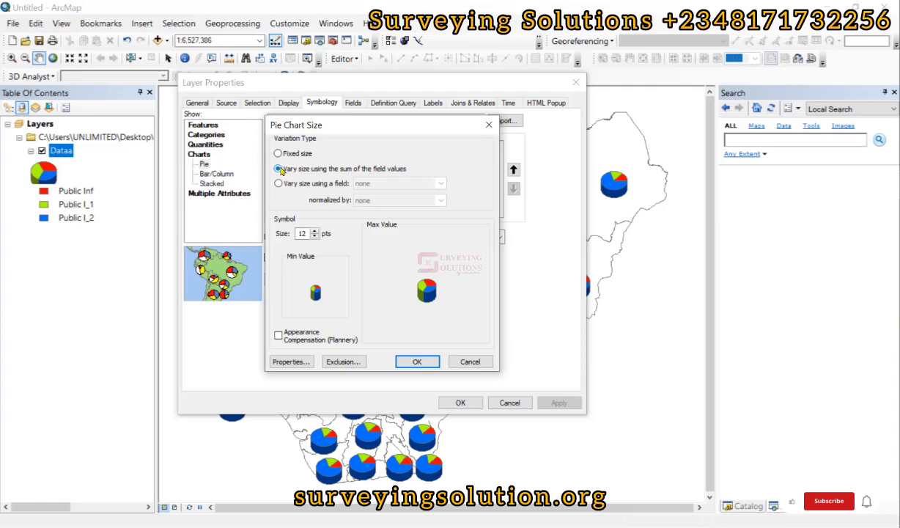
click(409, 361)
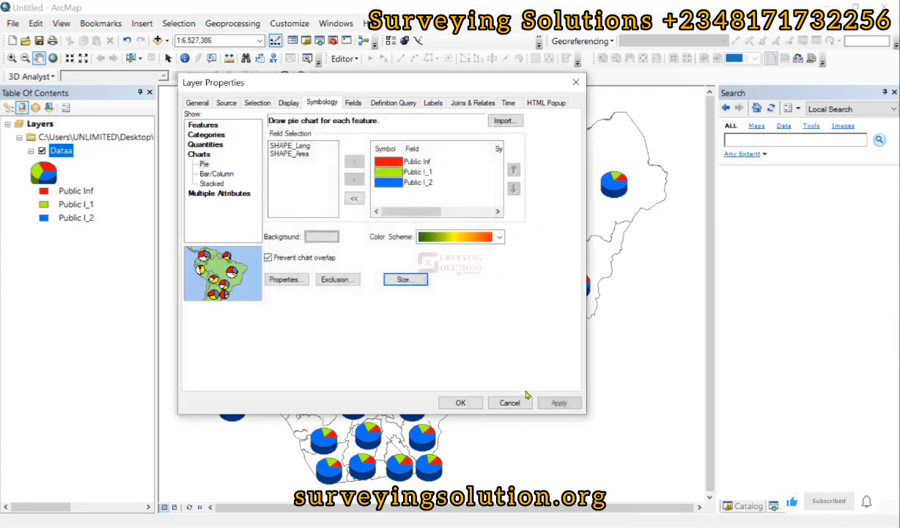
click(559, 402)
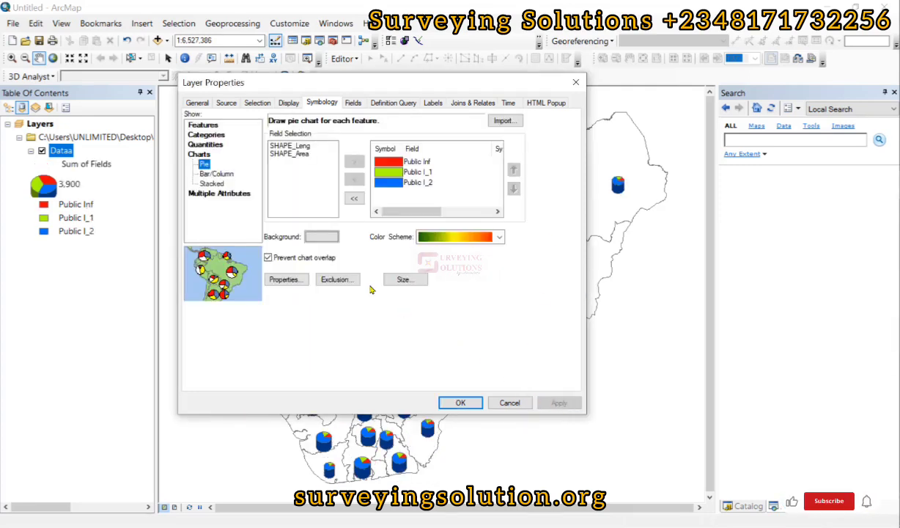
drag(389, 77, 709, 279)
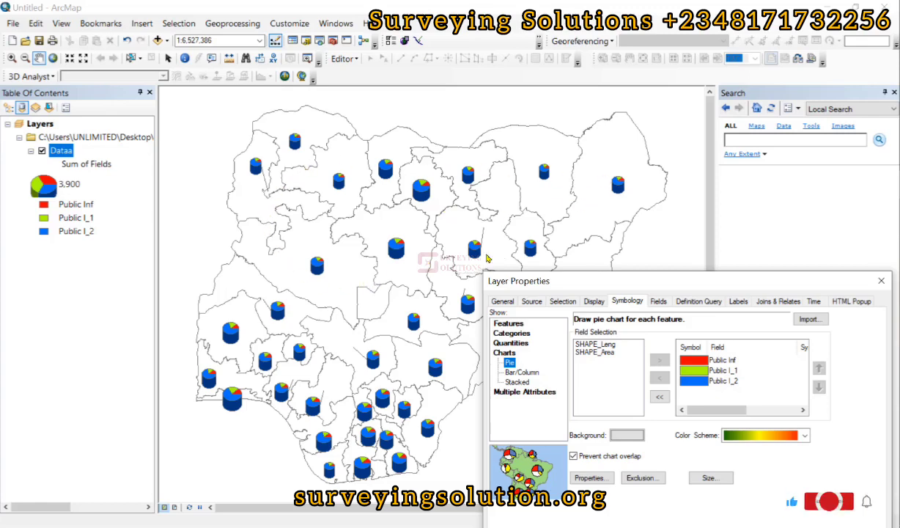
drag(691, 275, 397, 83)
click(418, 286)
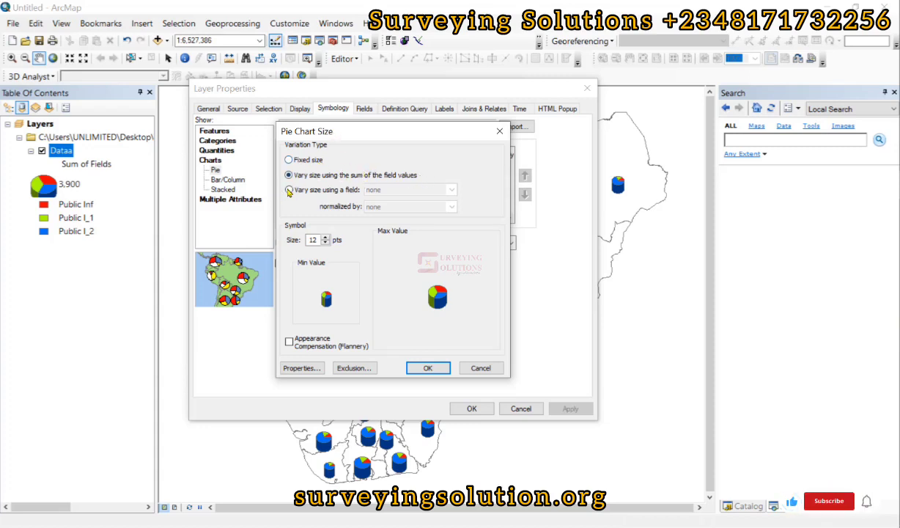
click(300, 190)
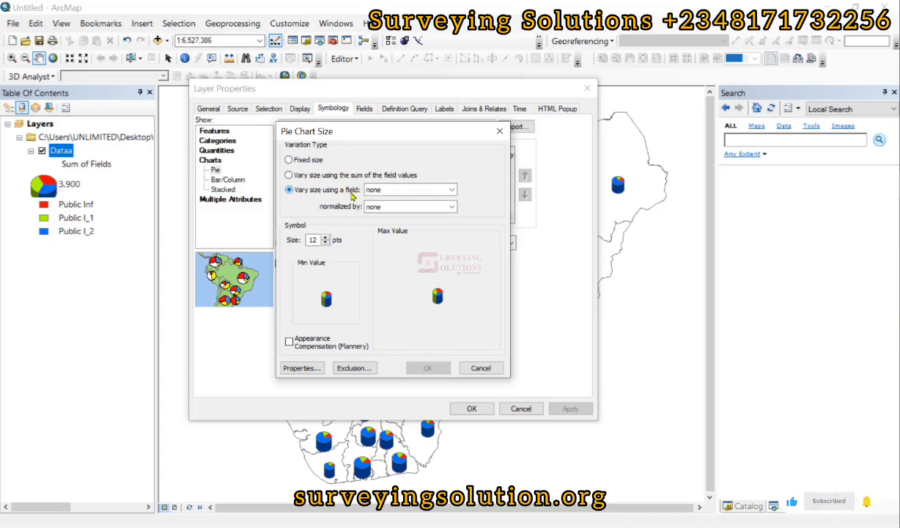
click(452, 190)
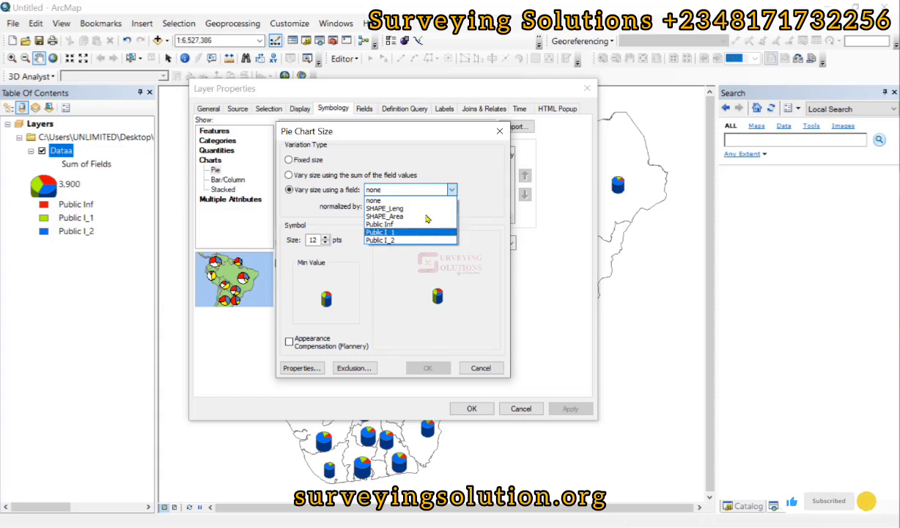
click(452, 190)
click(481, 367)
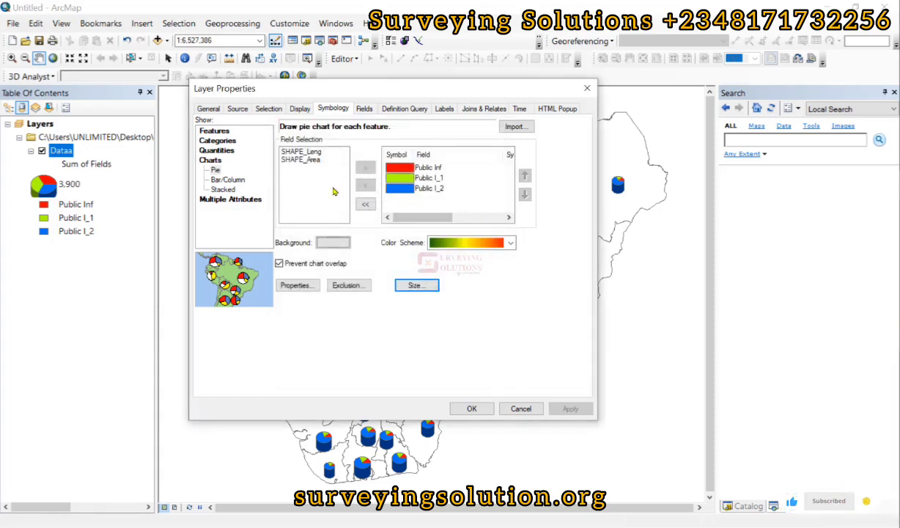
click(214, 169)
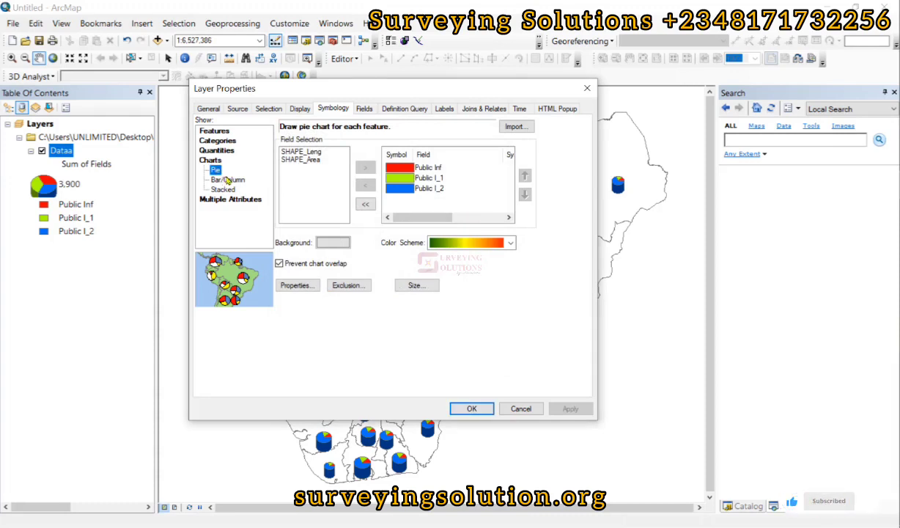
Choose Bar/Column charts, add the three Public fields, and select the Public Inf symbol.
click(228, 180)
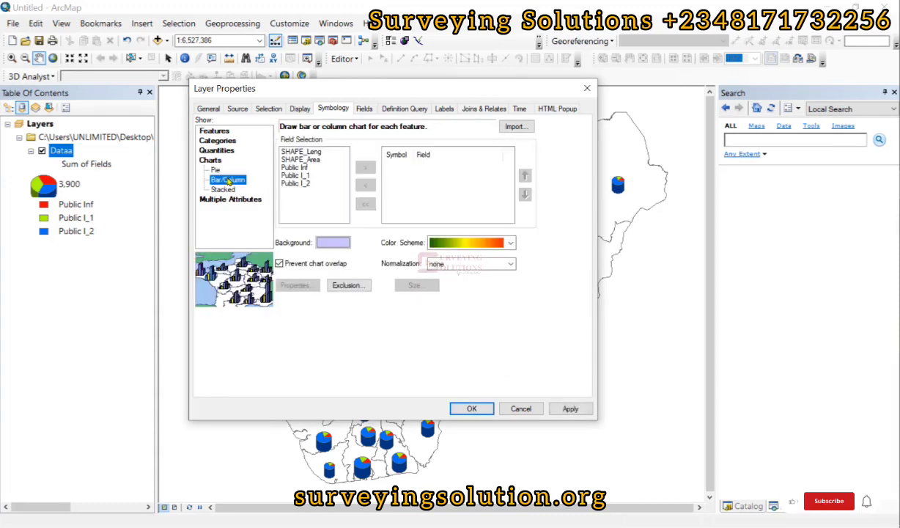
click(298, 168)
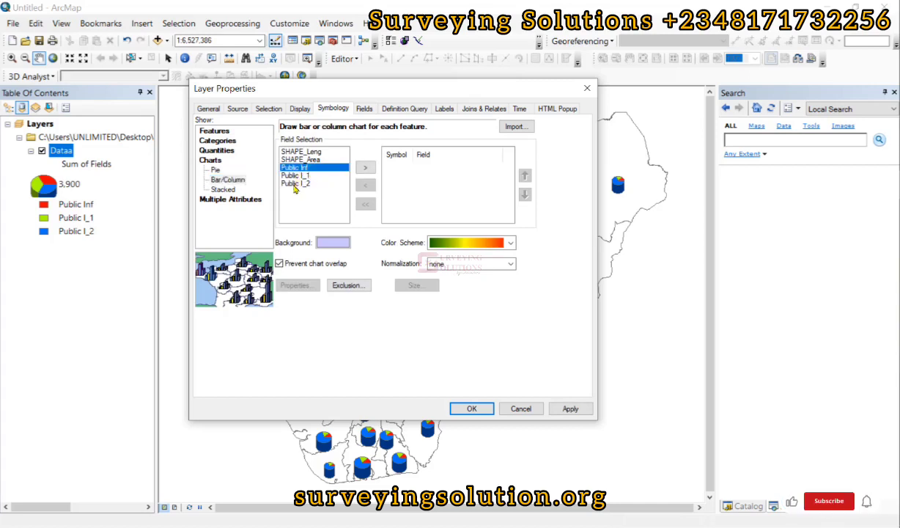
shift+click(296, 183)
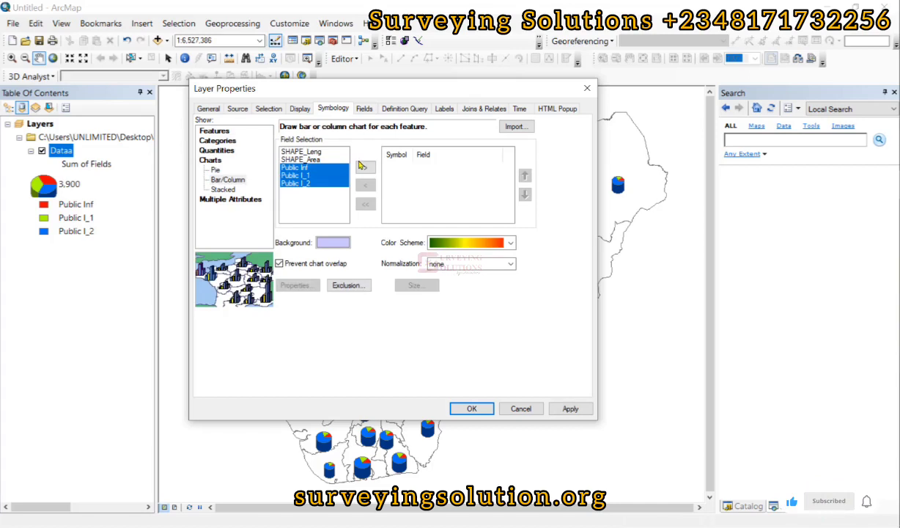
click(364, 167)
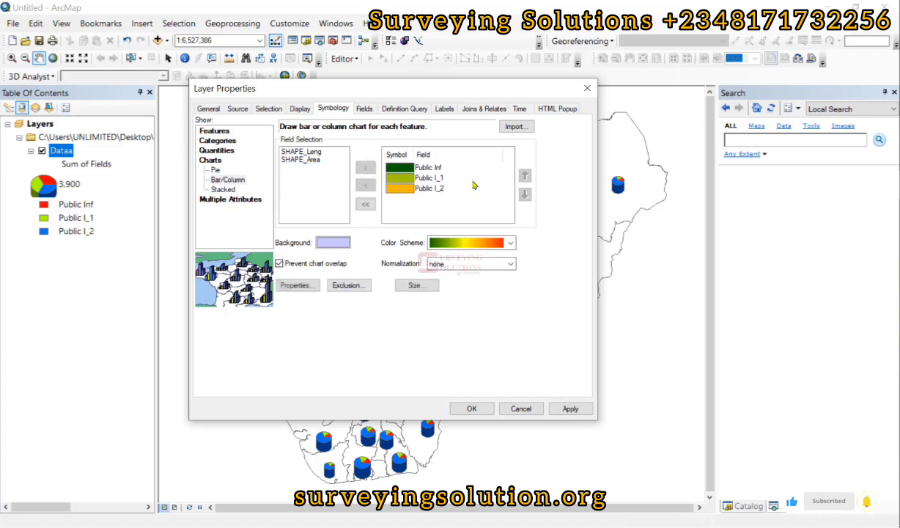
click(399, 167)
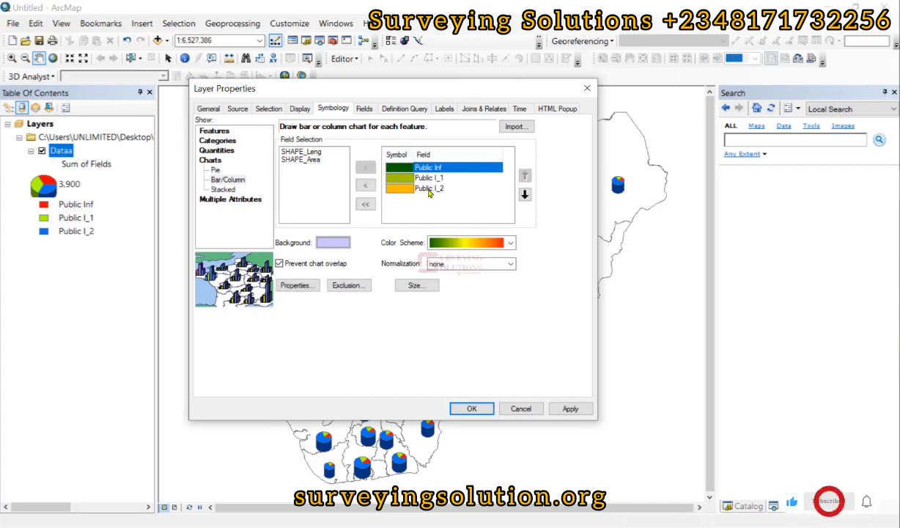
Colour the Public Inf bars red and the Public I_1 bars green.
double_click(404, 170)
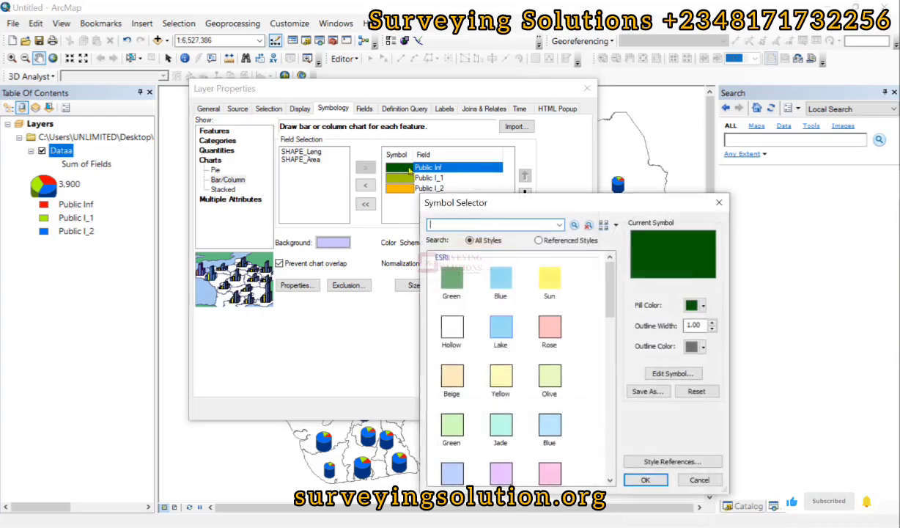
click(701, 305)
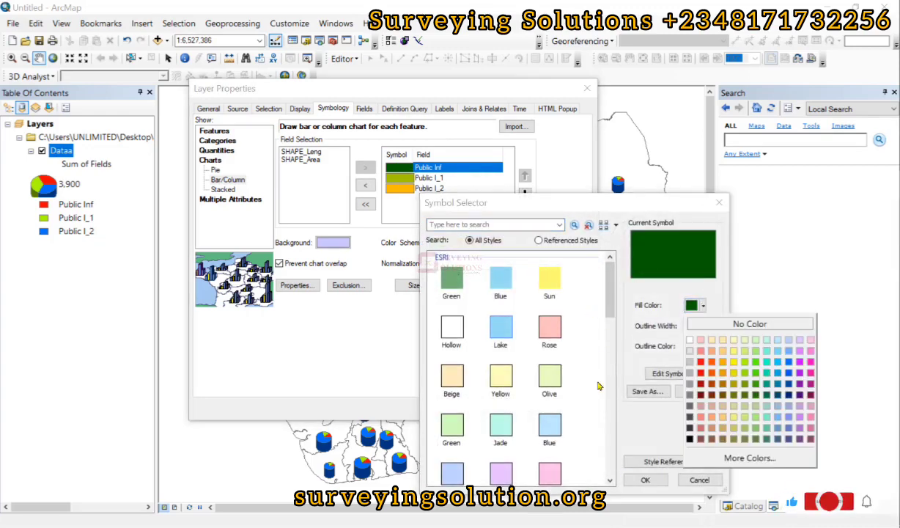
click(699, 362)
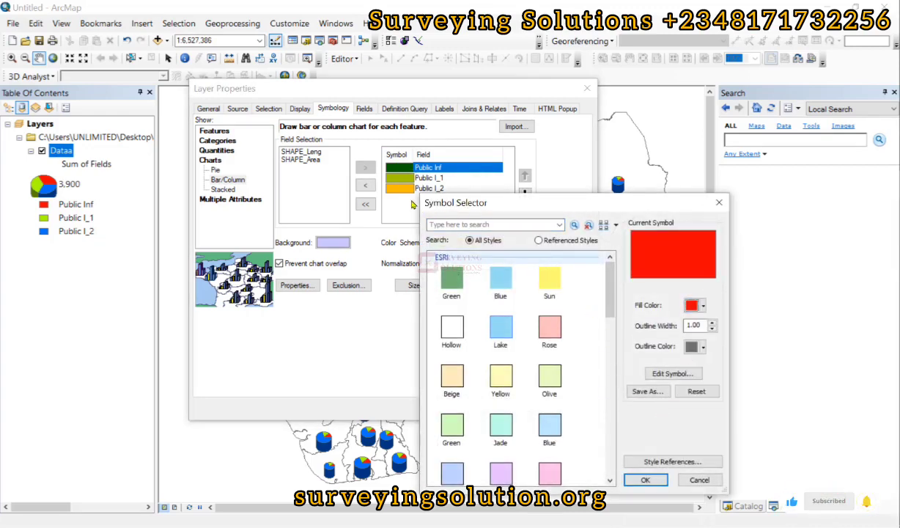
click(645, 479)
double_click(399, 177)
click(452, 277)
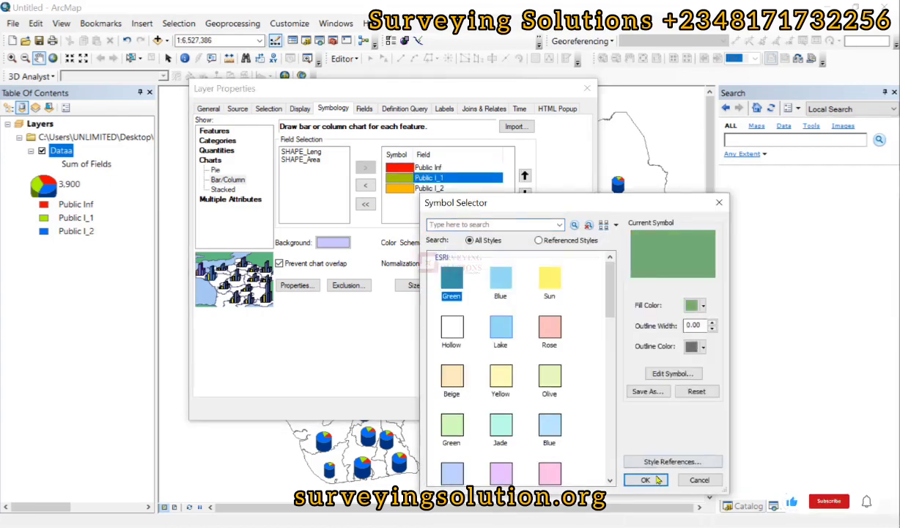
click(644, 479)
Give the Public I_2 bars a blue fill and apply the chart colours.
double_click(400, 188)
scroll(520, 367, up, 3)
click(550, 424)
click(702, 306)
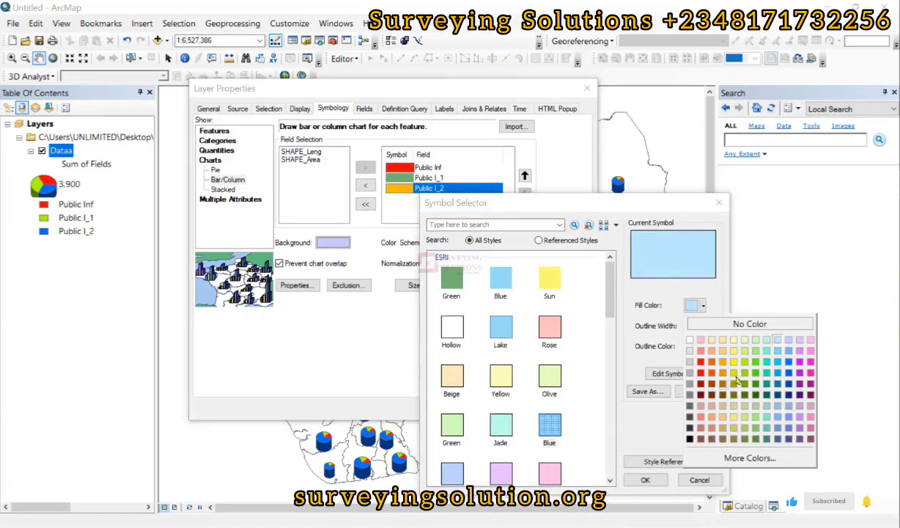
click(788, 362)
click(645, 479)
click(570, 408)
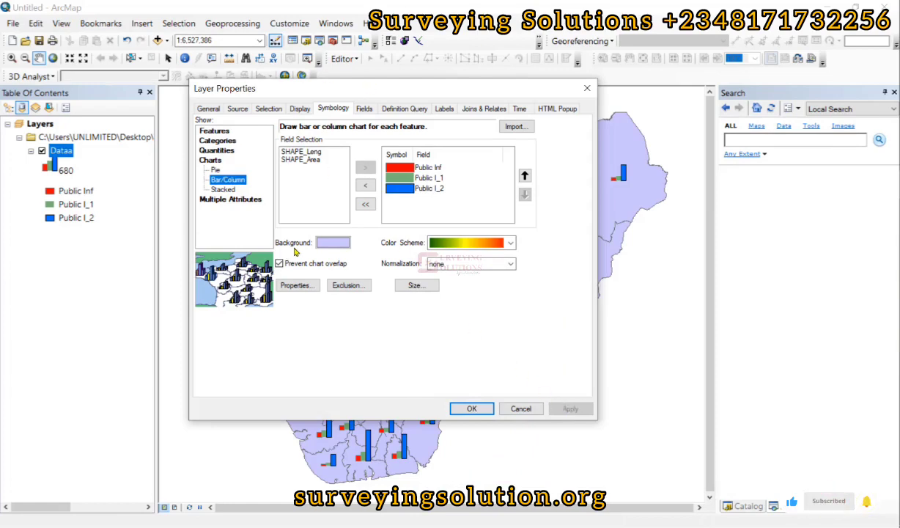
Set the chart background fill to No Color and apply it.
click(334, 243)
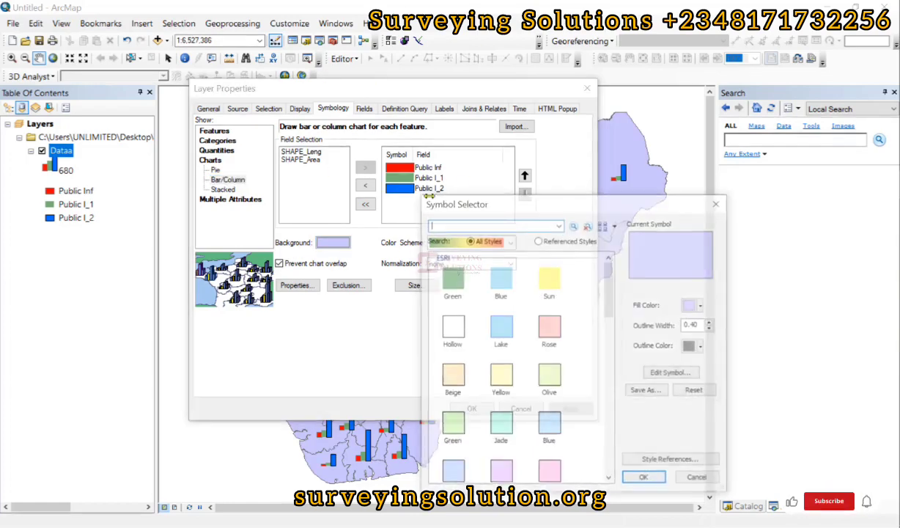
click(699, 306)
click(747, 375)
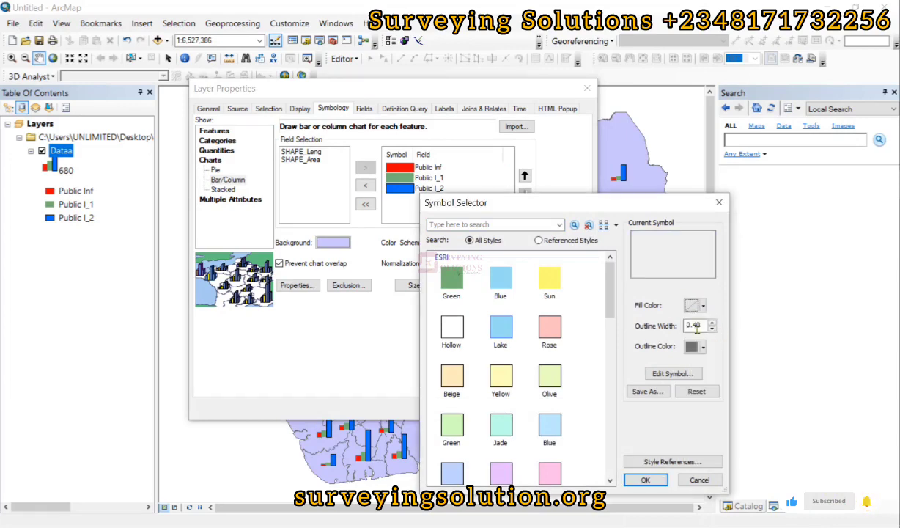
click(647, 480)
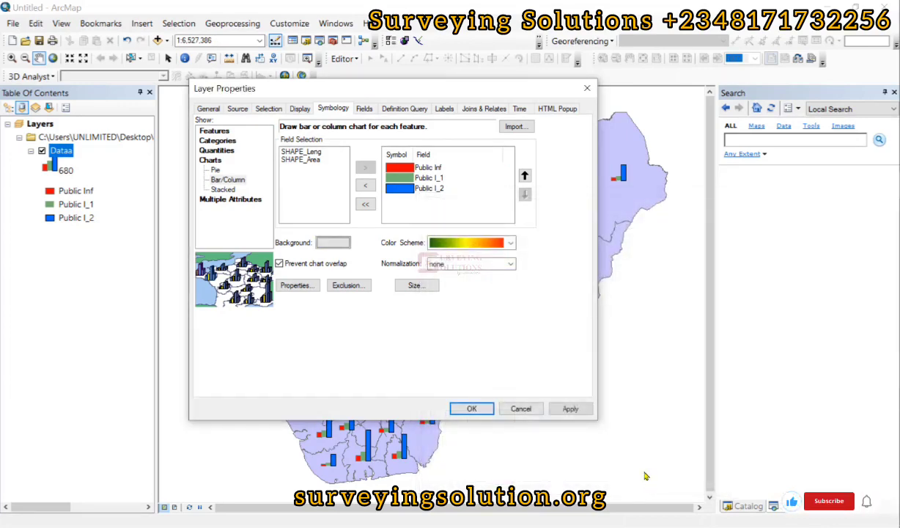
click(562, 409)
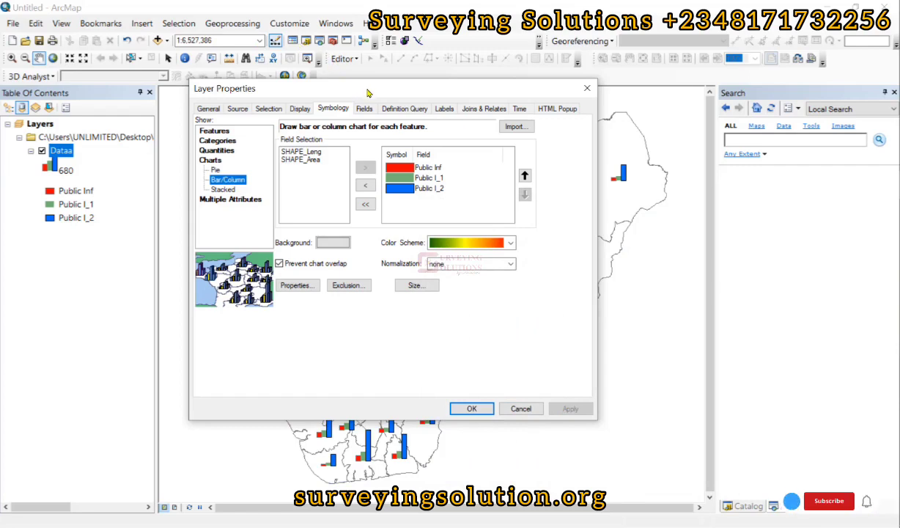
drag(367, 93, 654, 196)
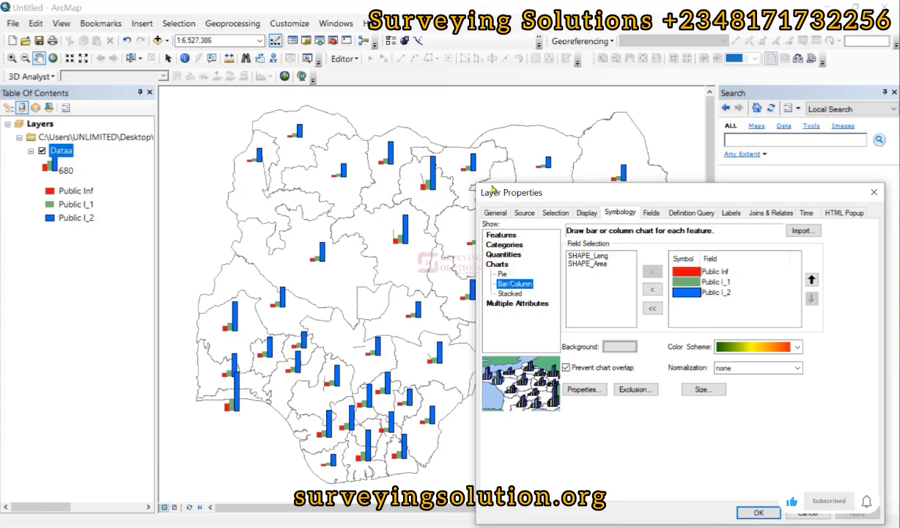
drag(564, 197, 252, 189)
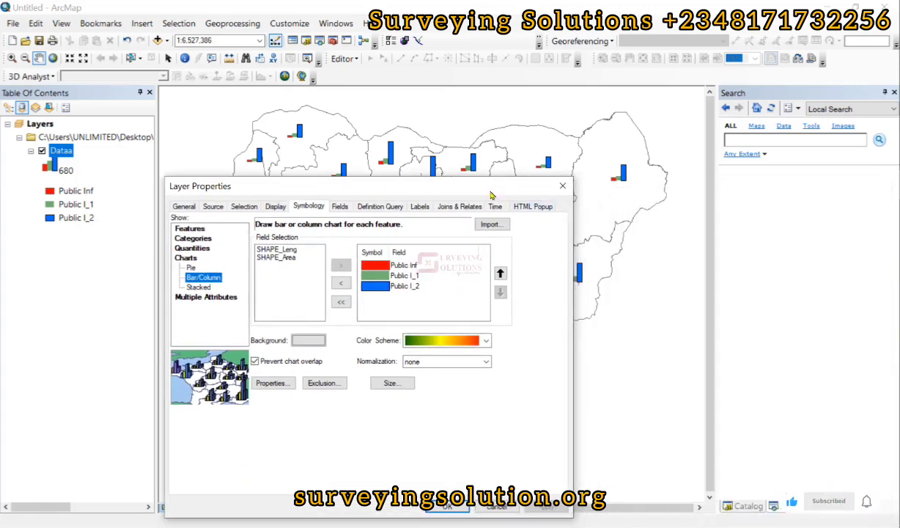
click(392, 383)
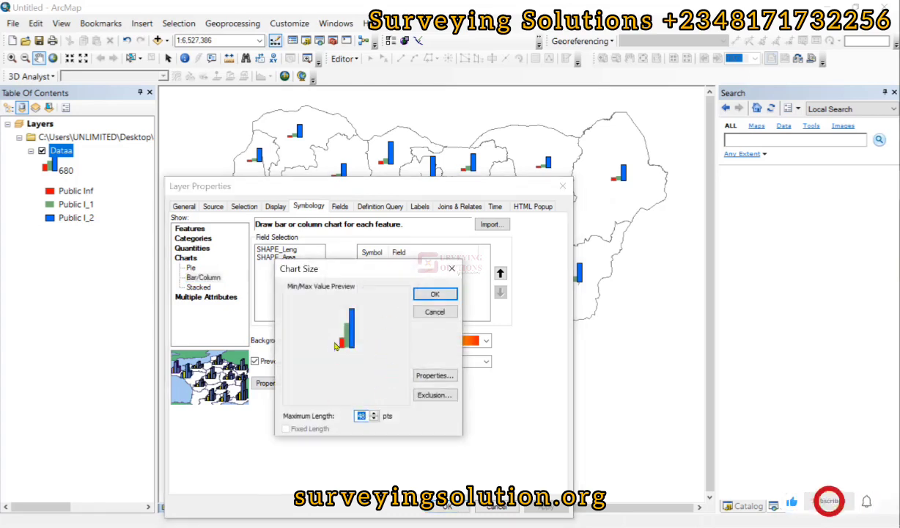
click(452, 268)
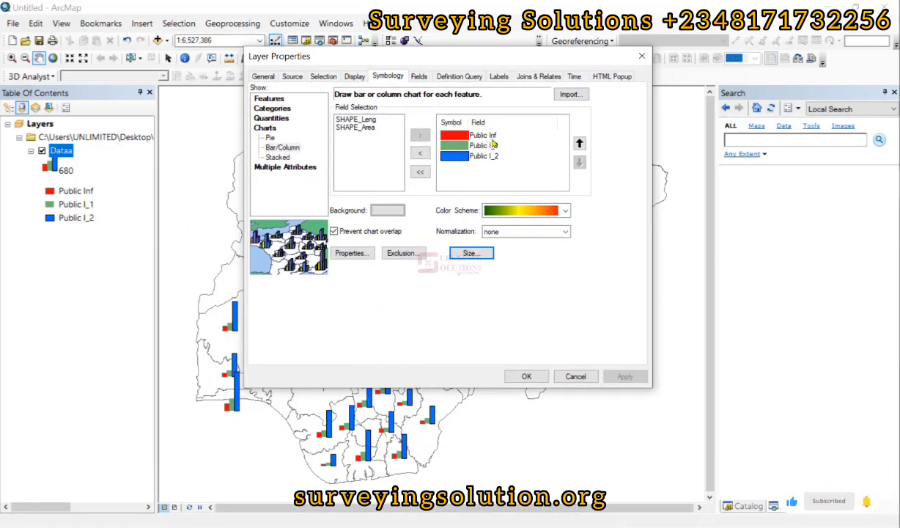
Switch to Stacked charts with Public Inf, Public I_1 and Public I_2, and apply.
click(271, 156)
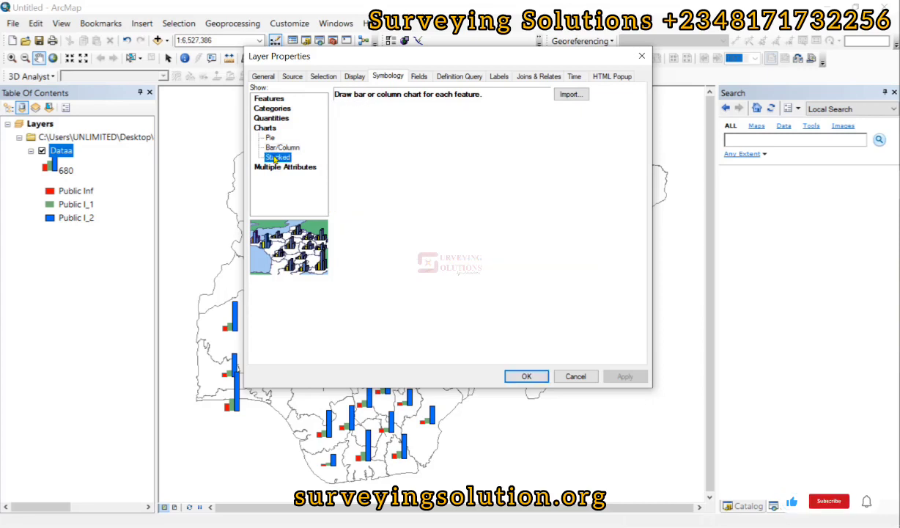
click(361, 135)
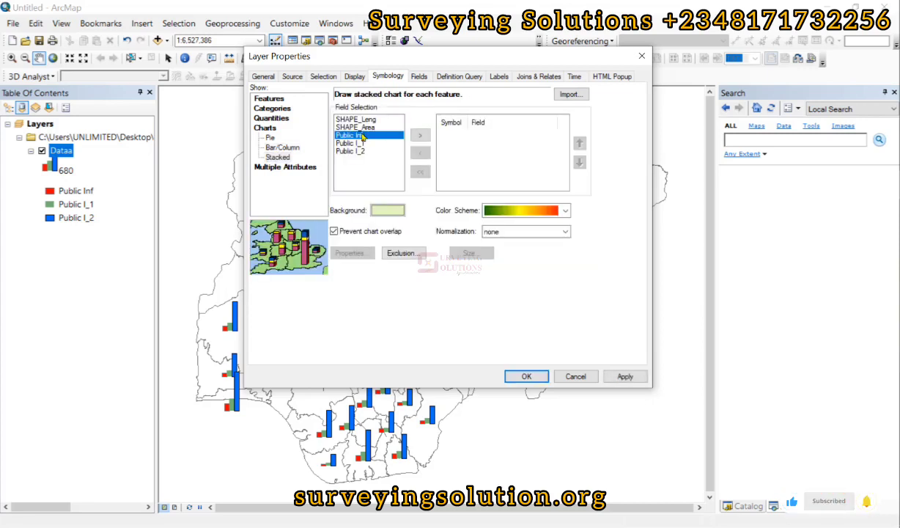
shift+click(337, 150)
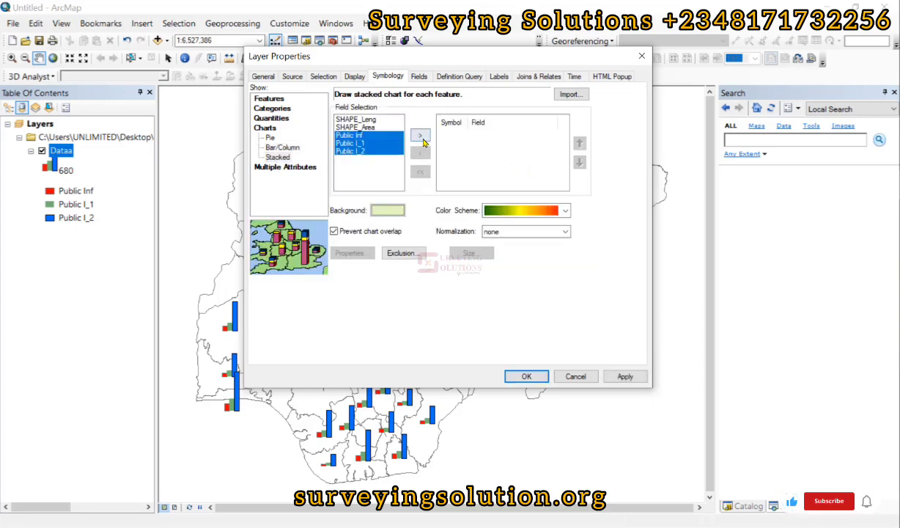
click(421, 137)
click(615, 375)
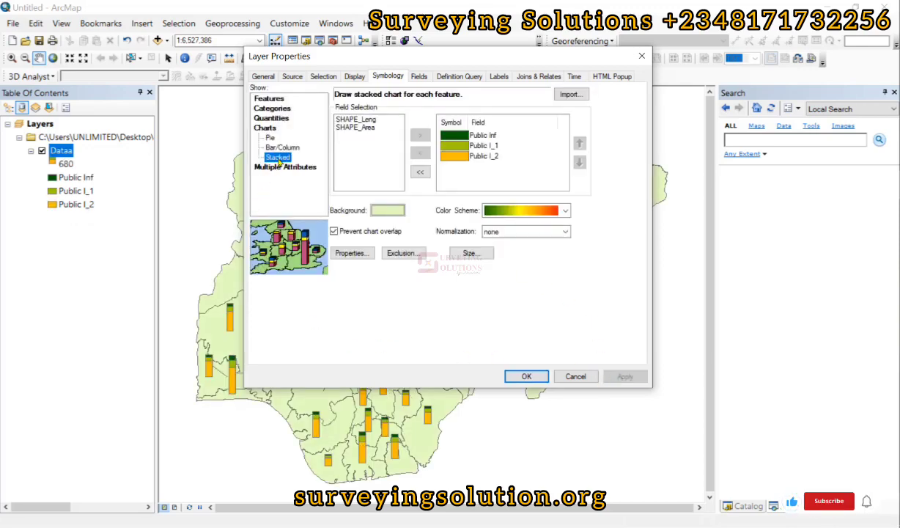
Set the stacked chart background fill to No Color and apply.
click(386, 211)
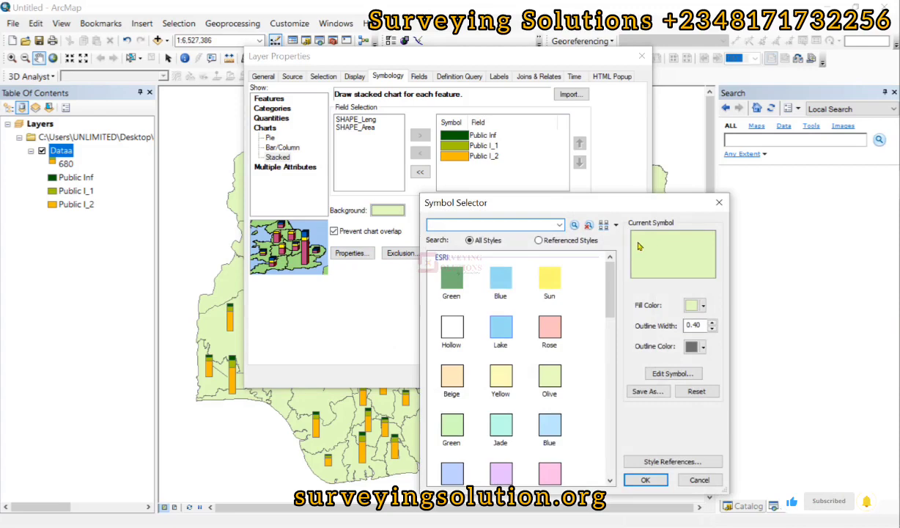
click(693, 306)
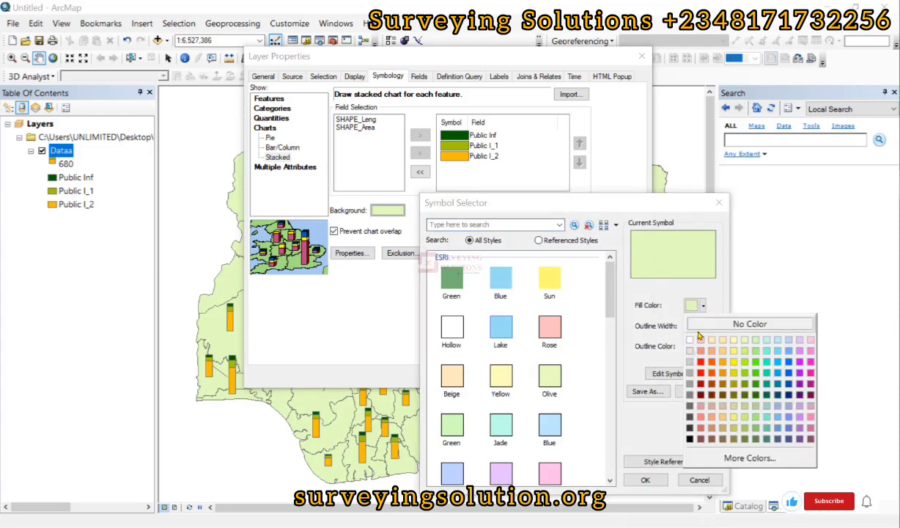
click(700, 332)
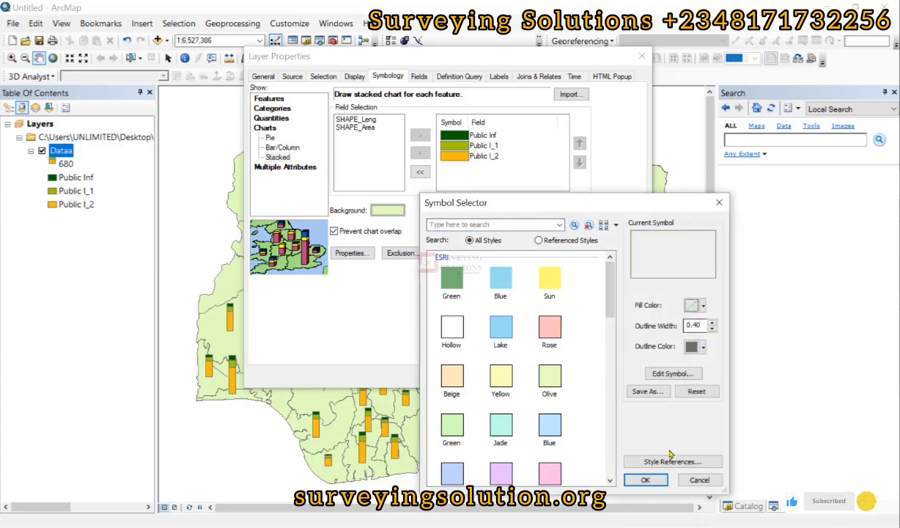
click(645, 479)
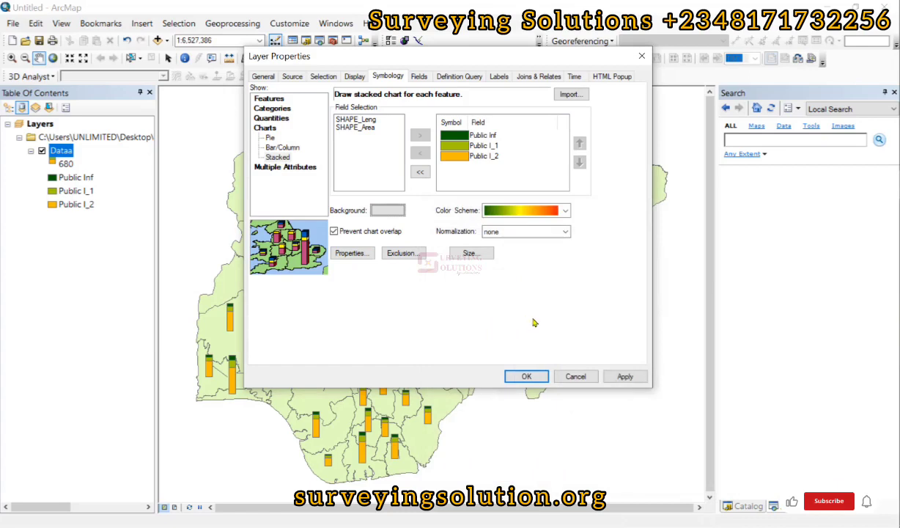
click(624, 376)
drag(427, 60, 556, 281)
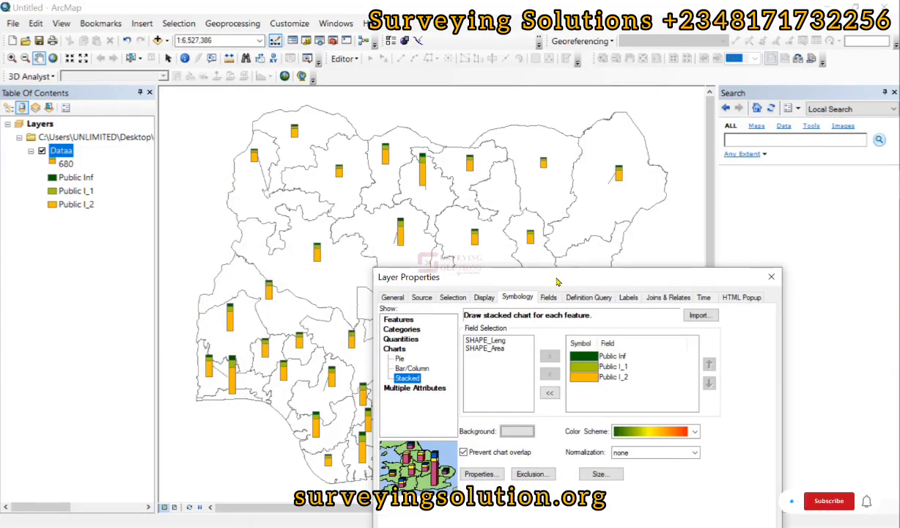
drag(556, 281, 411, 120)
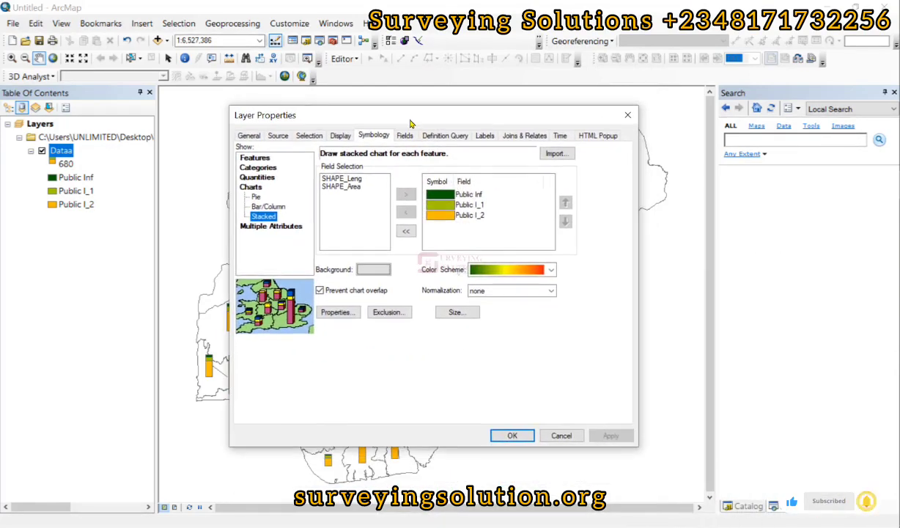
Switch back to Bar/Column charts, apply, and close Layer Properties with OK.
click(267, 206)
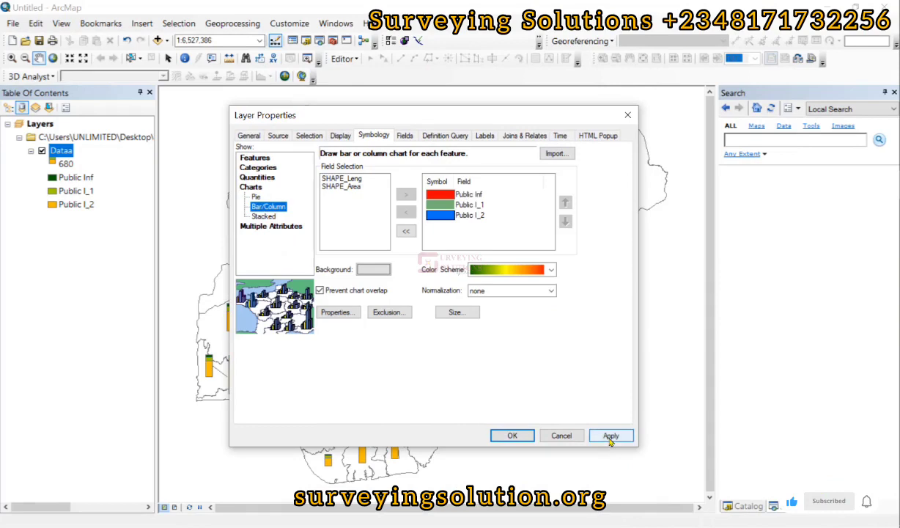
click(609, 436)
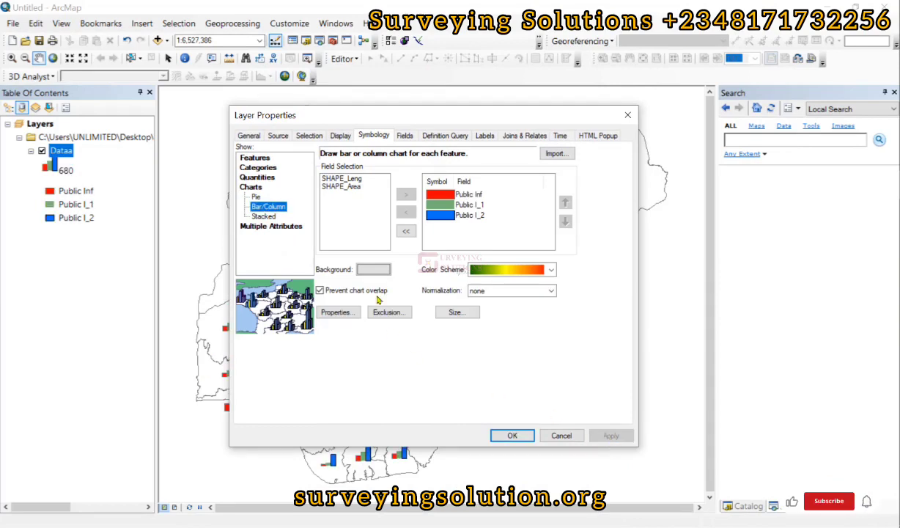
drag(417, 115, 470, 103)
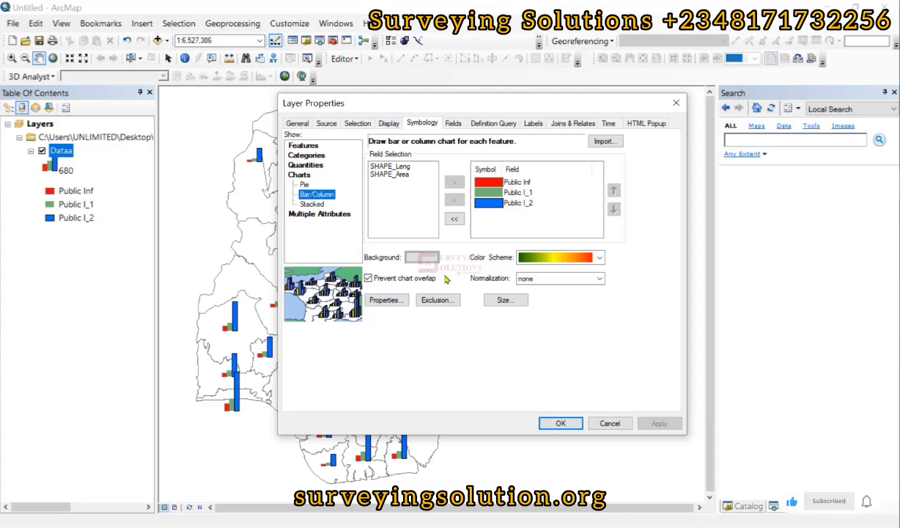
drag(474, 103, 330, 58)
click(416, 379)
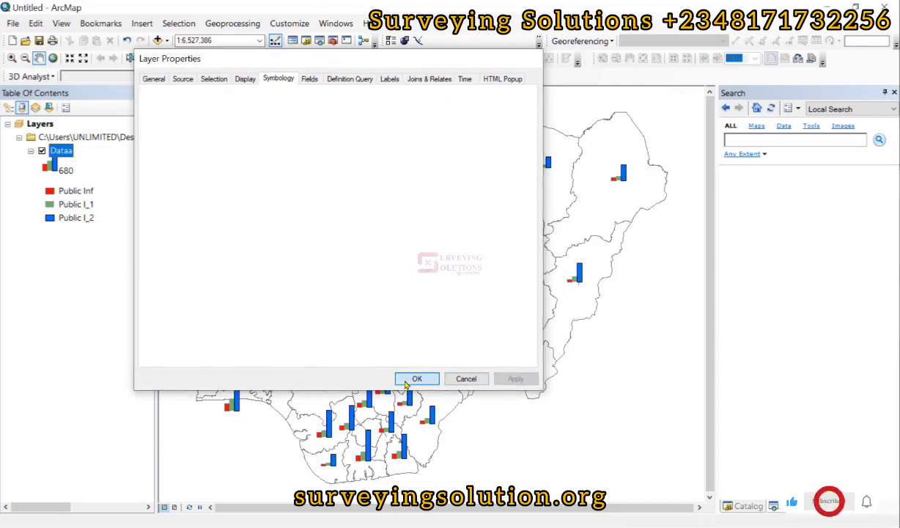